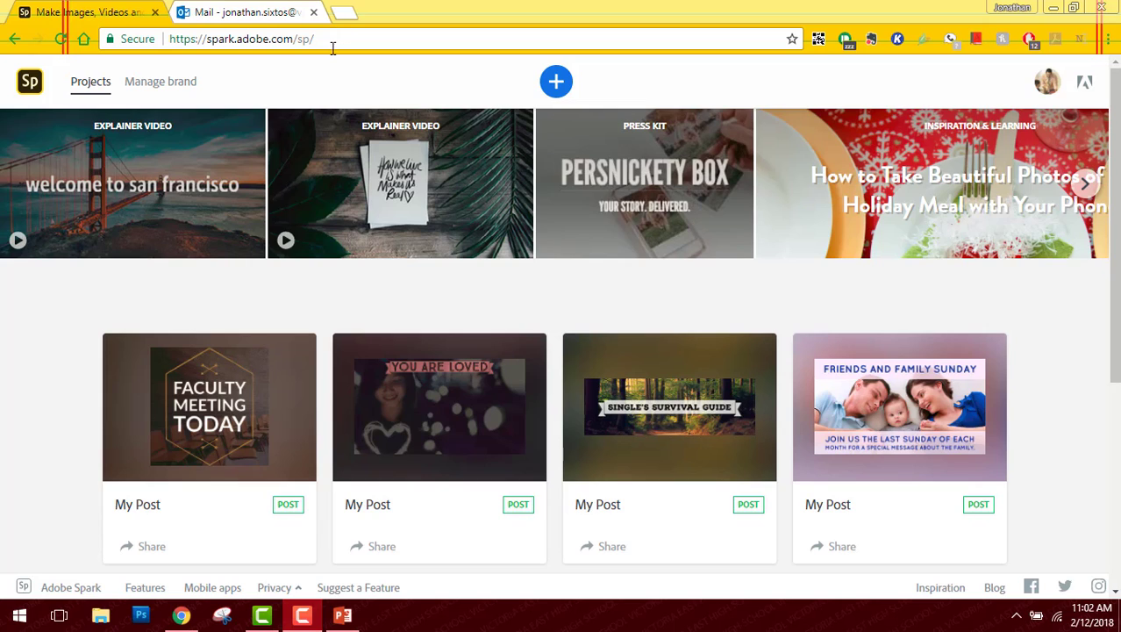
Step: Start a new Post project from scratch after browsing the branded templates
{"action": "left_click", "coordinate": [331, 39]}
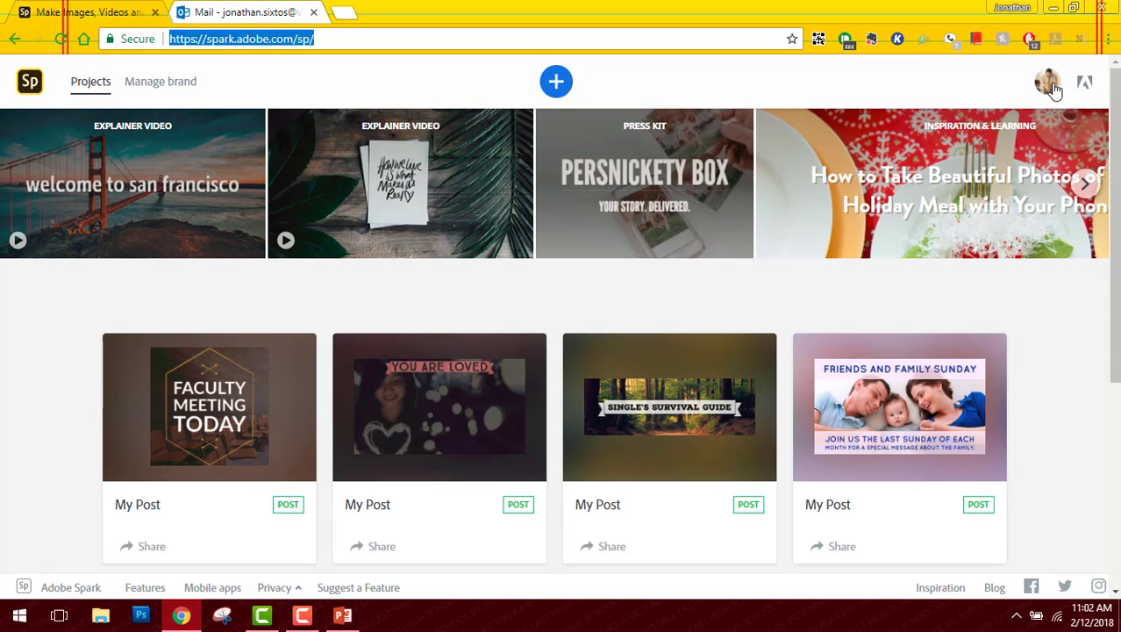
{"action": "left_click", "coordinate": [556, 81]}
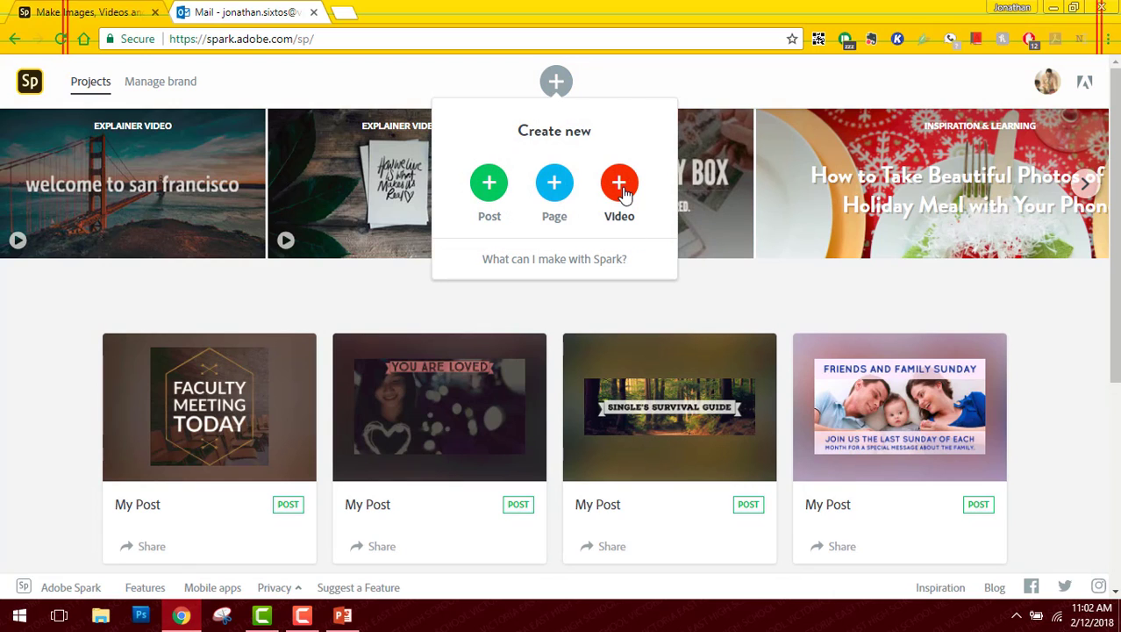
{"action": "left_click", "coordinate": [490, 185]}
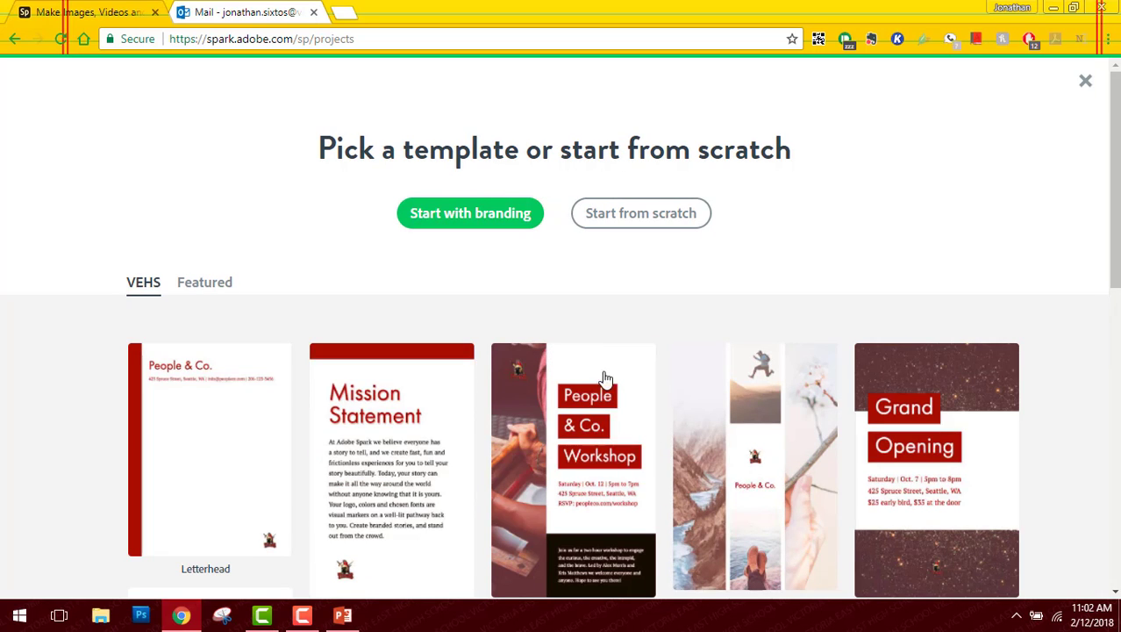
{"action": "scroll", "coordinate": [716, 409], "scroll_direction": "down", "scroll_amount": 6}
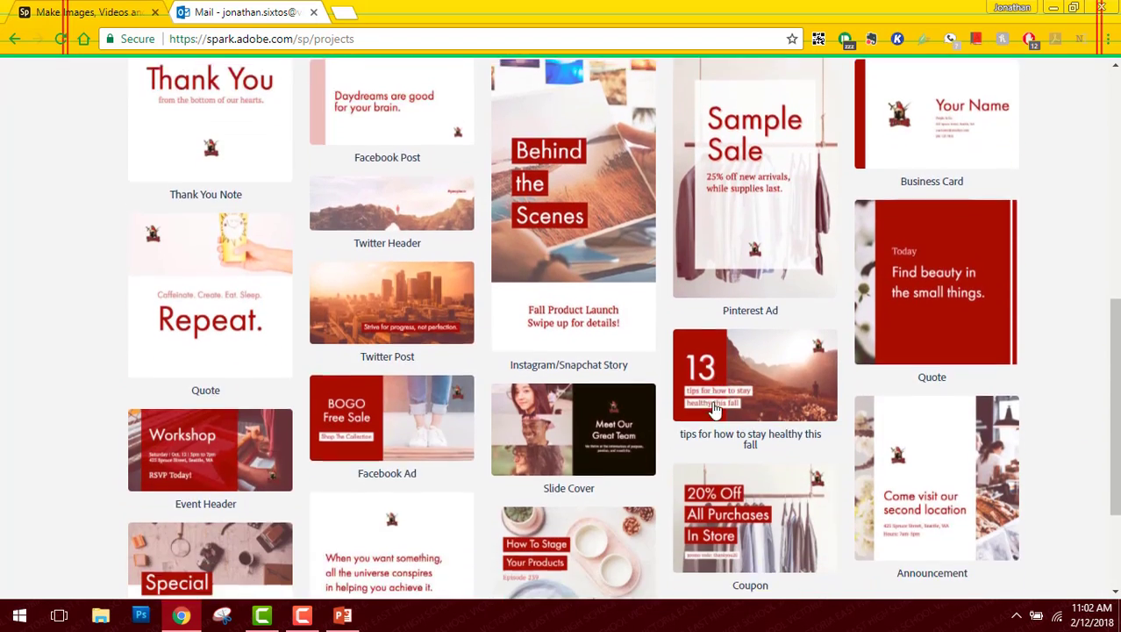
{"action": "scroll", "coordinate": [713, 408], "scroll_direction": "down", "scroll_amount": 3}
{"action": "scroll", "coordinate": [711, 416], "scroll_direction": "up", "scroll_amount": 9}
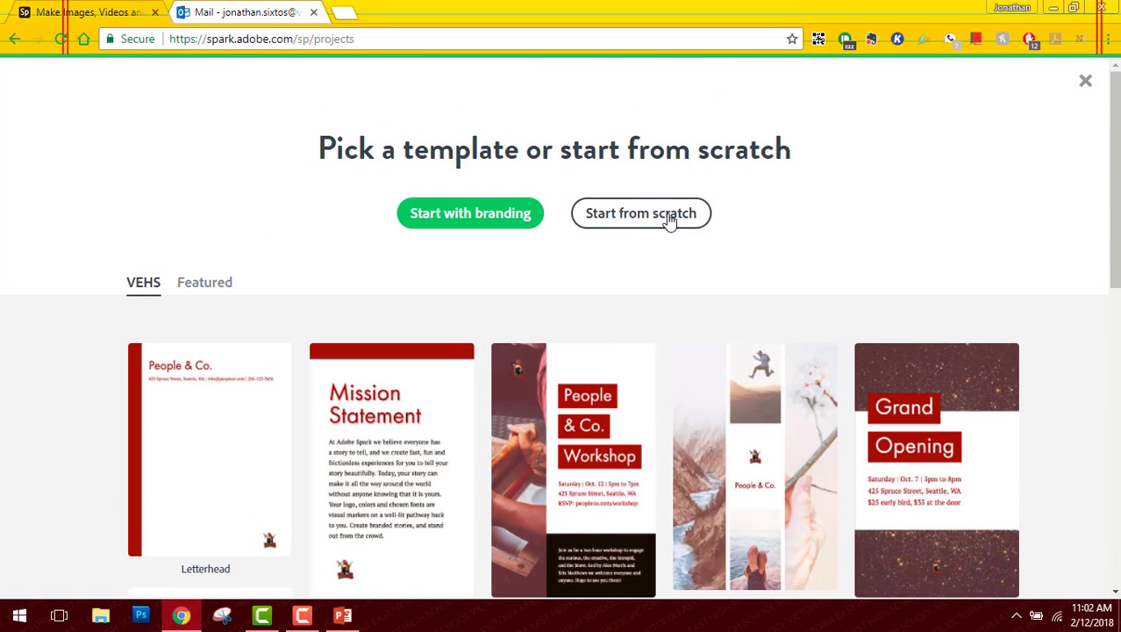
{"action": "left_click", "coordinate": [667, 219]}
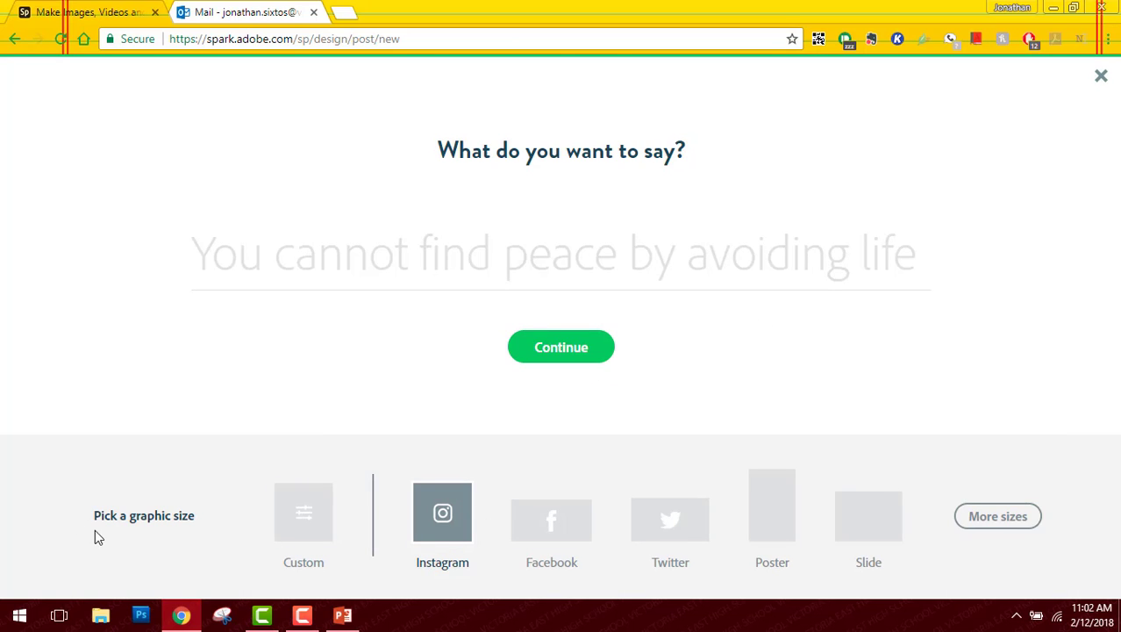
Step: Choose the Poster graphic size and enter "Lord of the Flies" as the post's text
{"action": "left_click", "coordinate": [774, 527]}
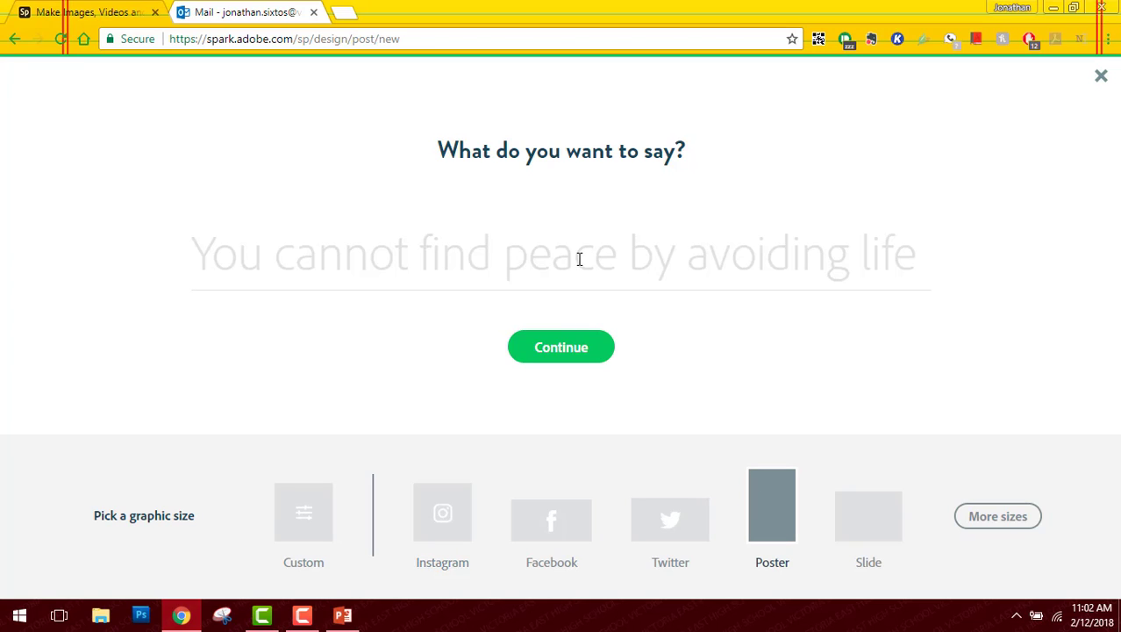
{"action": "type", "text": "Lord "}
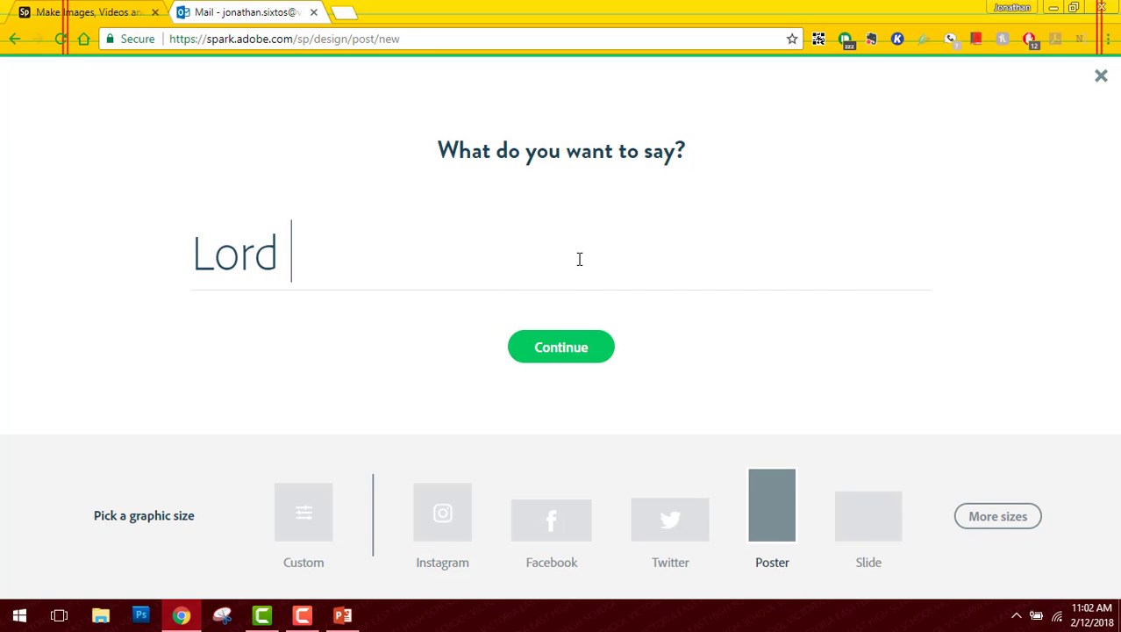
{"action": "type", "text": "of the Flies"}
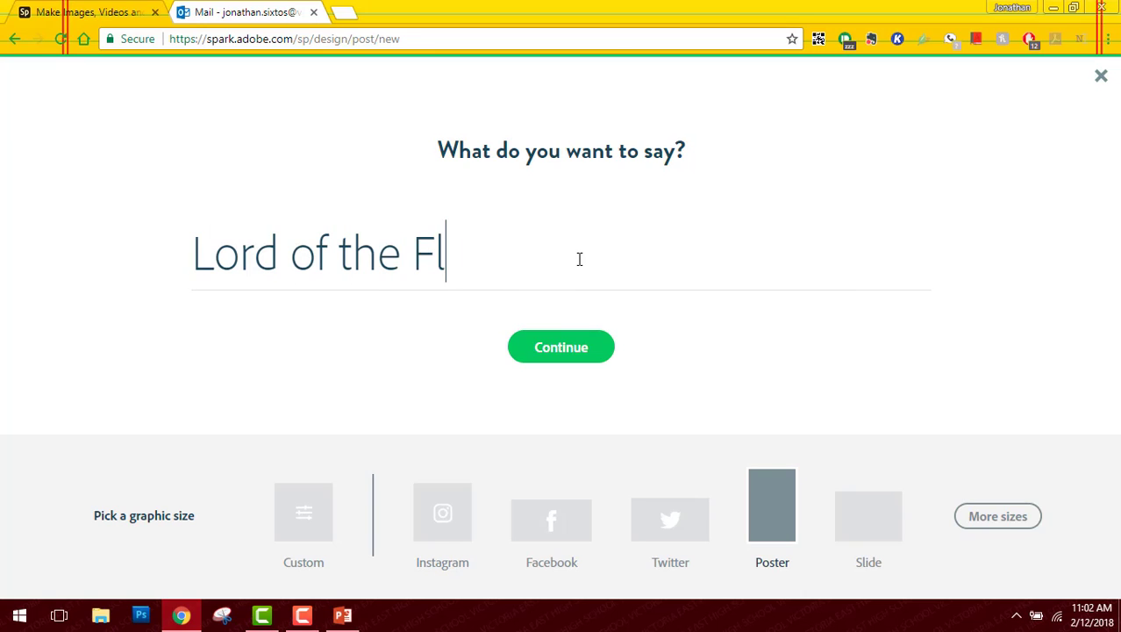
{"action": "left_click", "coordinate": [586, 351]}
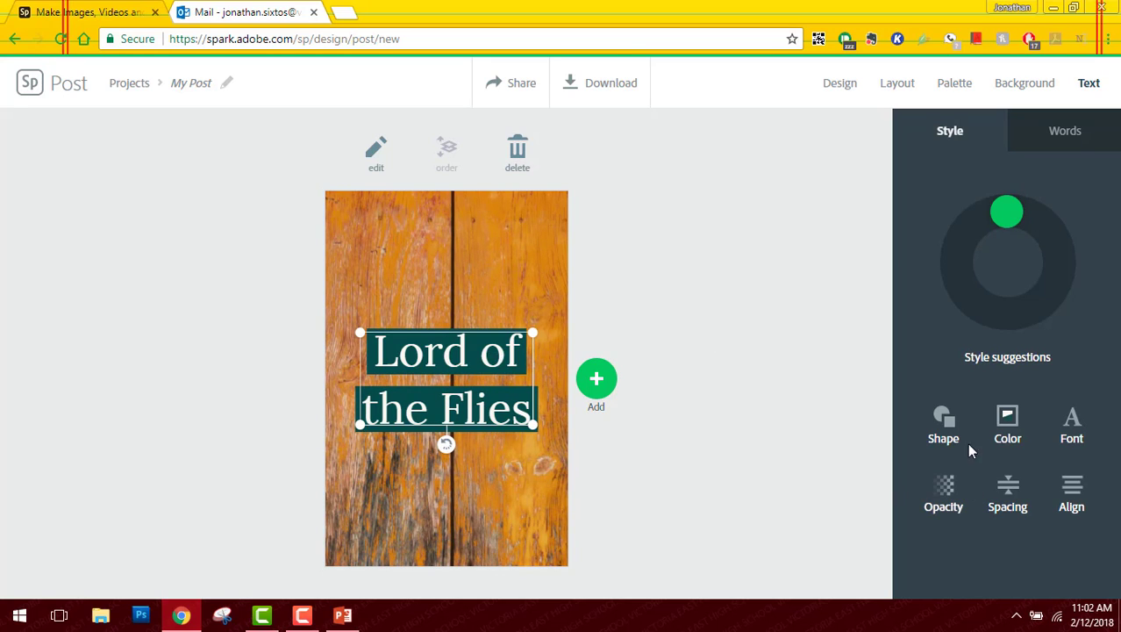
Step: Restyle the title with the dark all-caps style suggestion and move it to the upper part of the poster
{"action": "left_click_drag", "start_coordinate": [1010, 213], "coordinate": [1086, 272]}
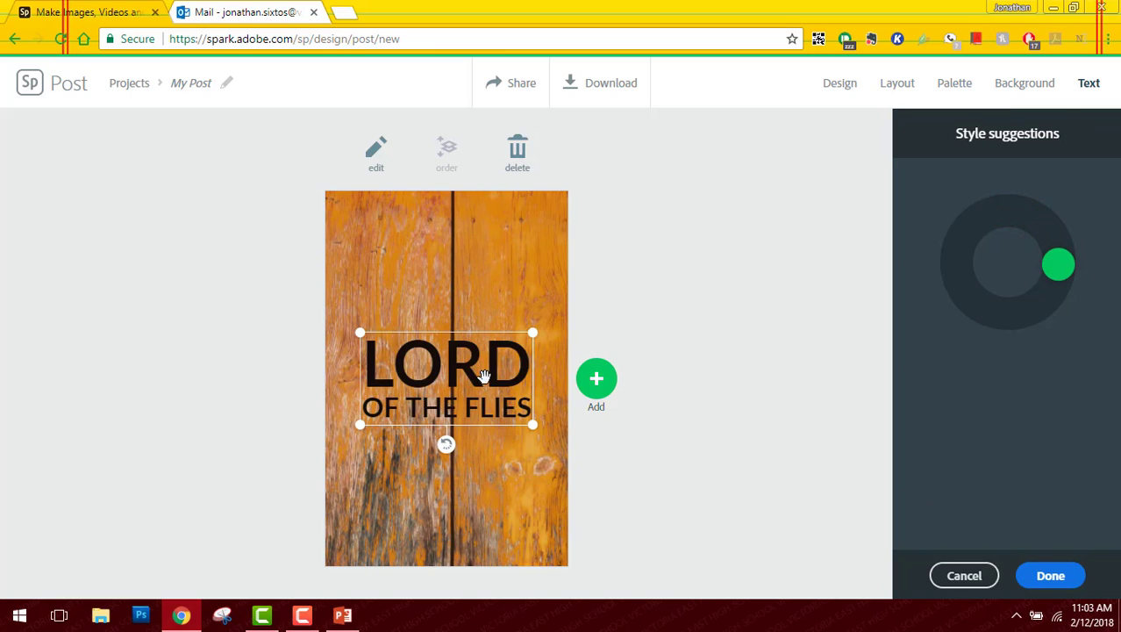
{"action": "left_click_drag", "start_coordinate": [481, 356], "coordinate": [490, 254]}
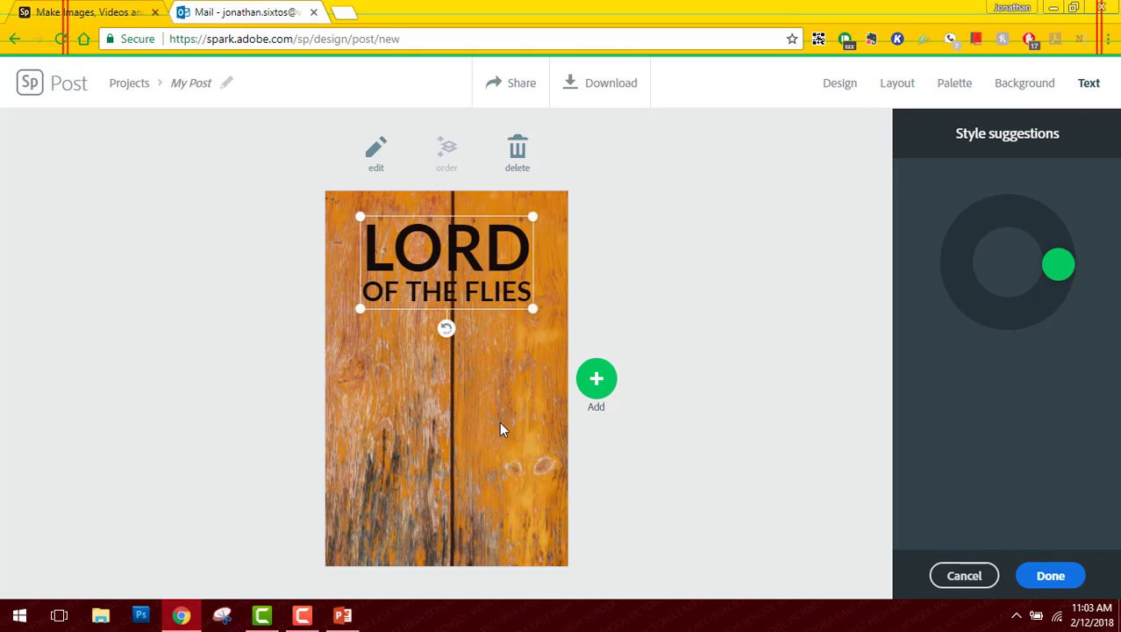
Step: Apply the Magnolia photo filter to the wooden background
{"action": "left_click", "coordinate": [499, 422]}
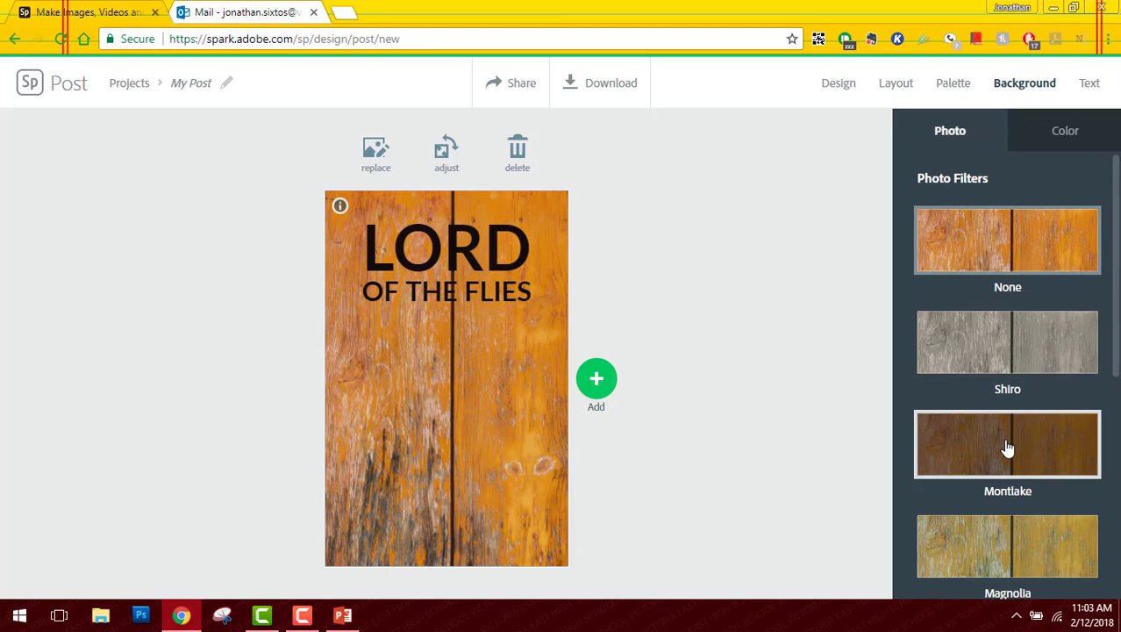
{"action": "left_click", "coordinate": [936, 445]}
{"action": "left_click", "coordinate": [1010, 546]}
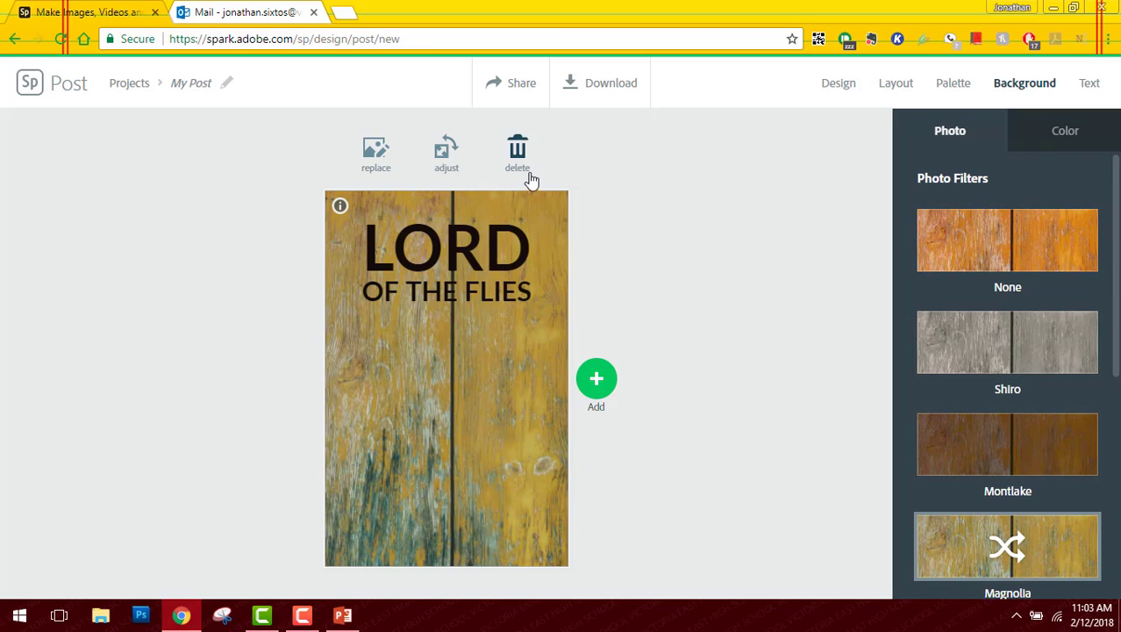
Step: Replace the background with a free photo found by searching "boy", choosing the dark speckled image of a lone figure
{"action": "left_click", "coordinate": [378, 162]}
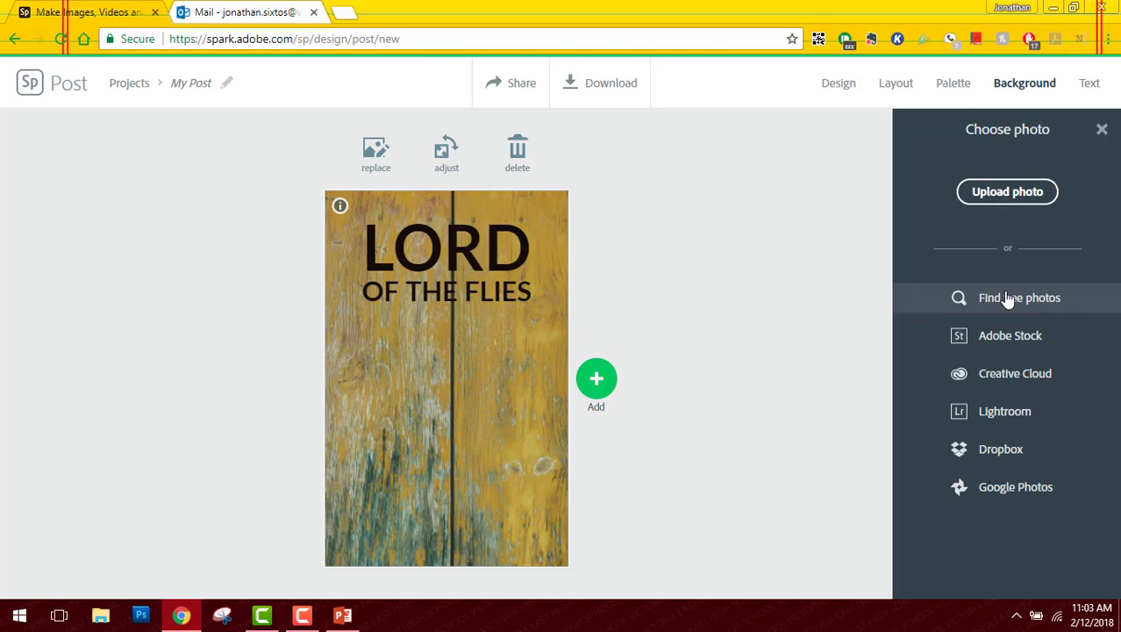
{"action": "left_click", "coordinate": [953, 308]}
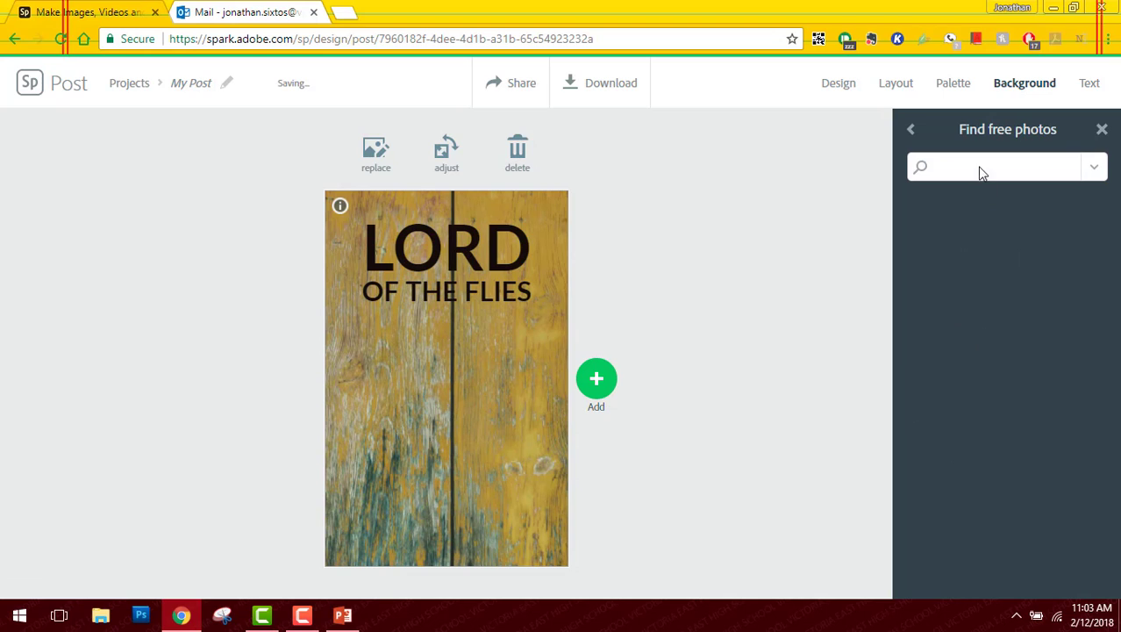
{"action": "type", "text": "b"}
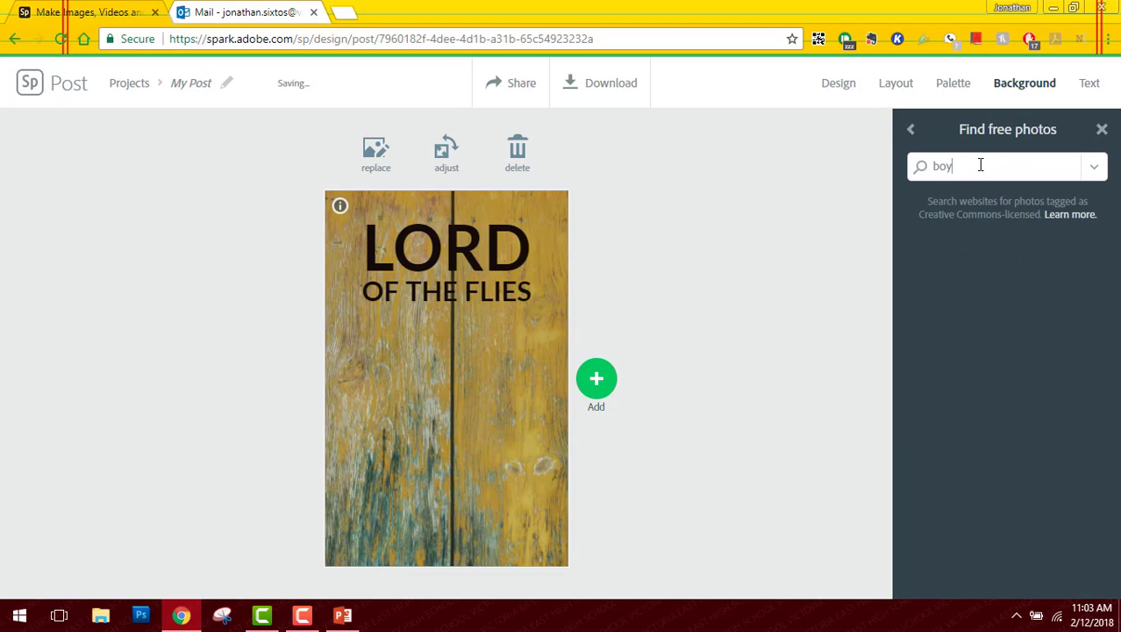
{"action": "type", "text": "oy"}
{"action": "key", "text": "Return"}
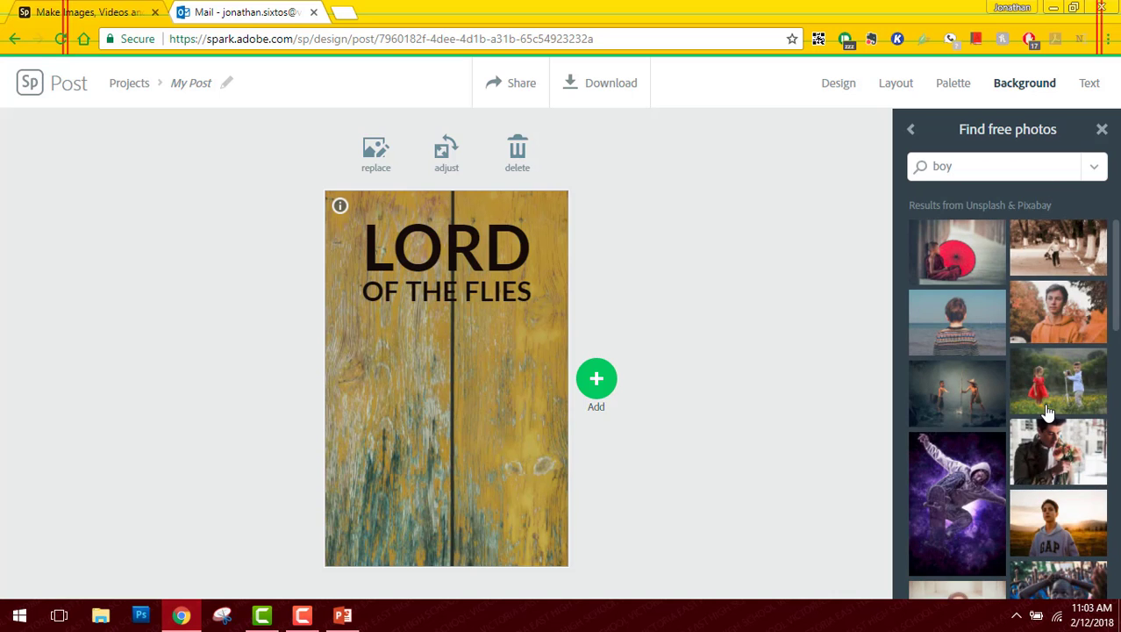
{"action": "scroll", "coordinate": [1047, 410], "scroll_direction": "down", "scroll_amount": 3}
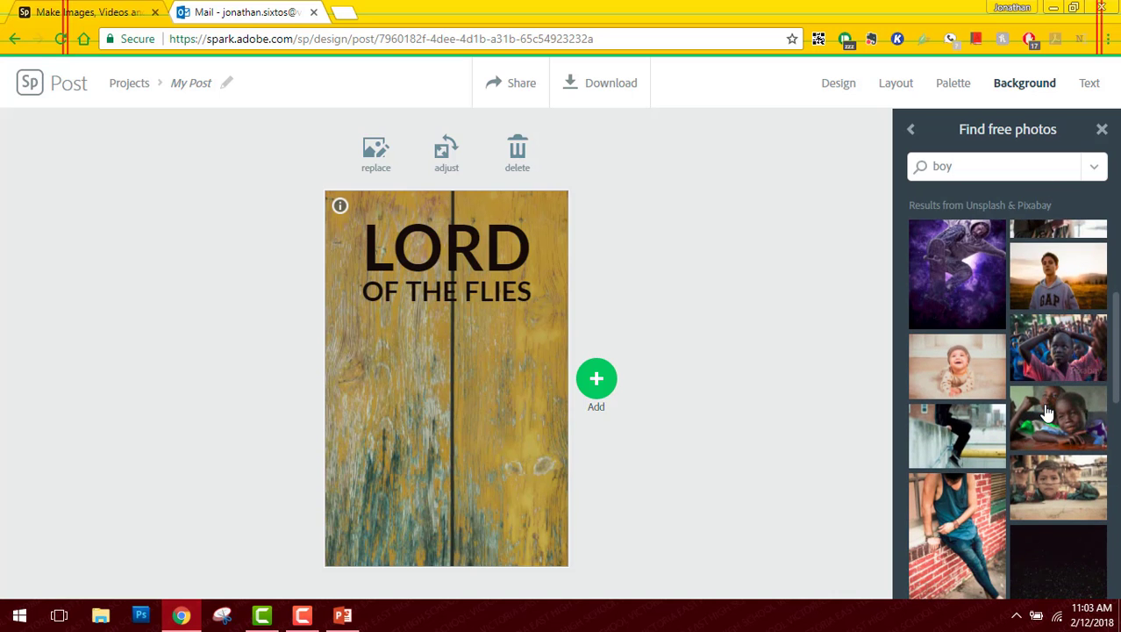
{"action": "left_click", "coordinate": [1062, 566]}
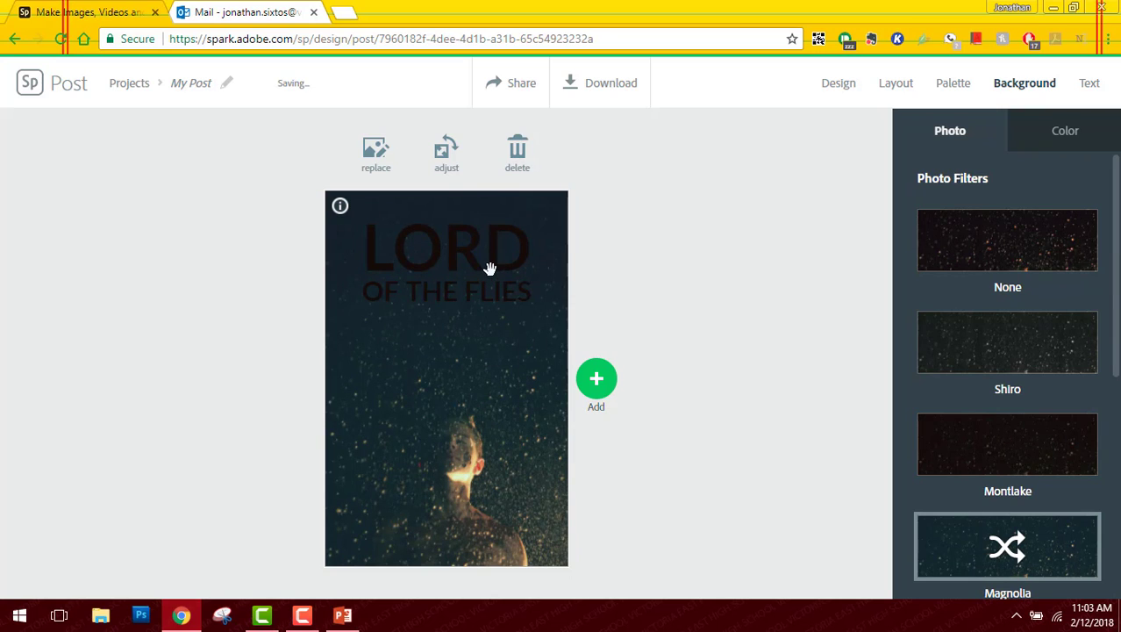
Step: Recolor the title with the light yellow from the suggested colors
{"action": "left_click", "coordinate": [434, 265]}
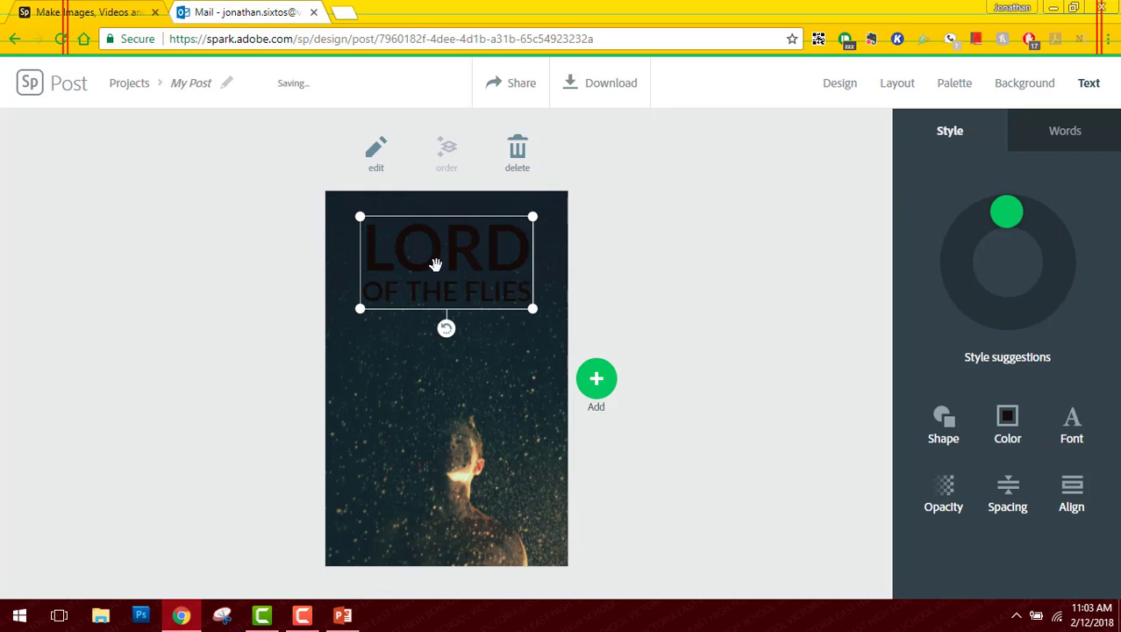
{"action": "left_click", "coordinate": [1005, 412]}
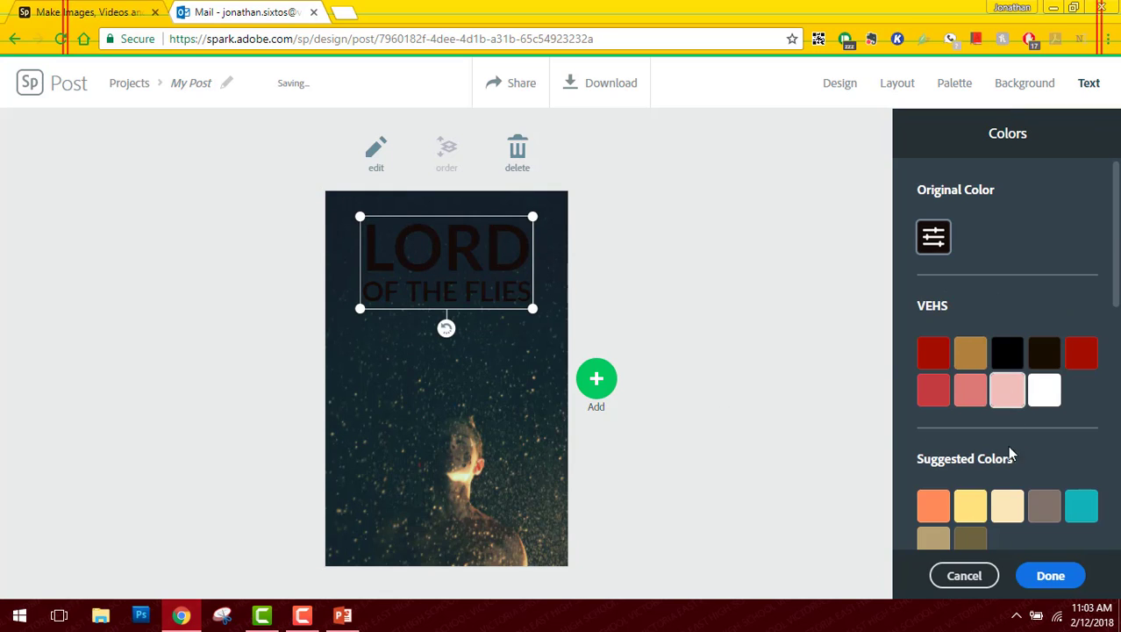
{"action": "left_click", "coordinate": [971, 505]}
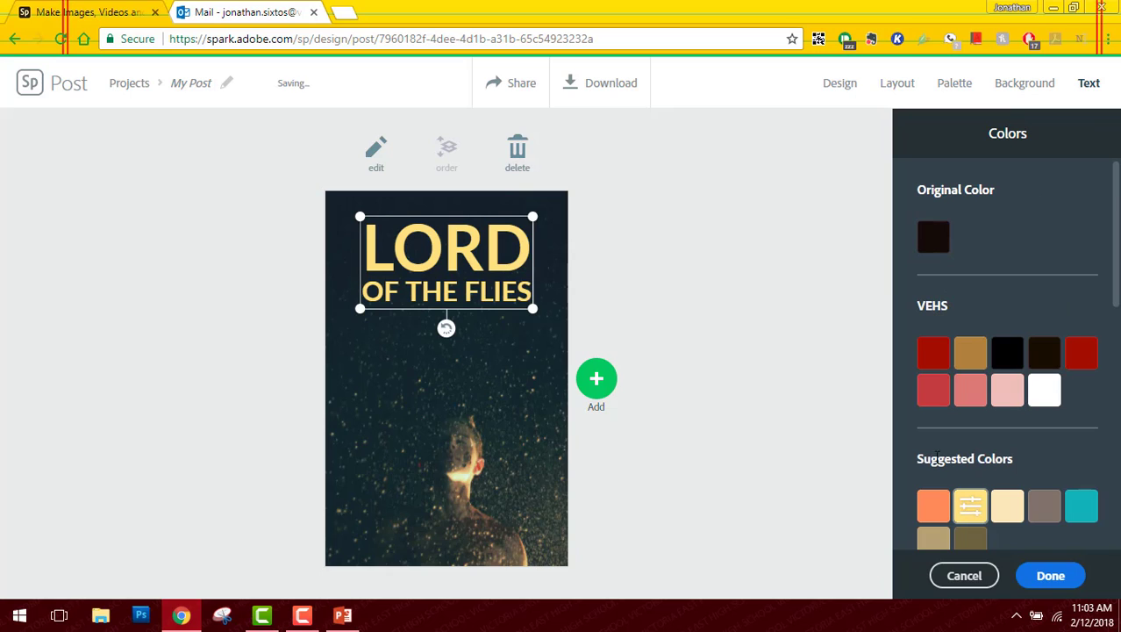
{"action": "left_click", "coordinate": [1046, 579]}
Step: Cycle through the title's line spacing options until its two lines sit tightly together
{"action": "left_click", "coordinate": [1008, 493]}
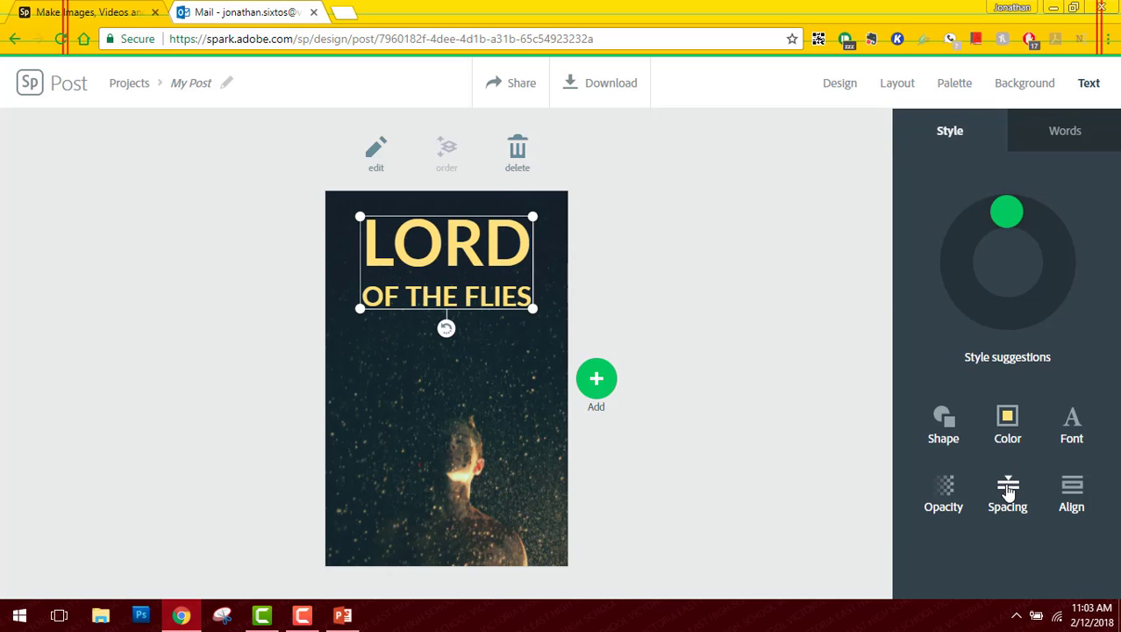
{"action": "left_click", "coordinate": [1009, 494]}
{"action": "left_click", "coordinate": [1008, 493]}
{"action": "left_click", "coordinate": [1008, 493]}
{"action": "left_click", "coordinate": [1009, 493]}
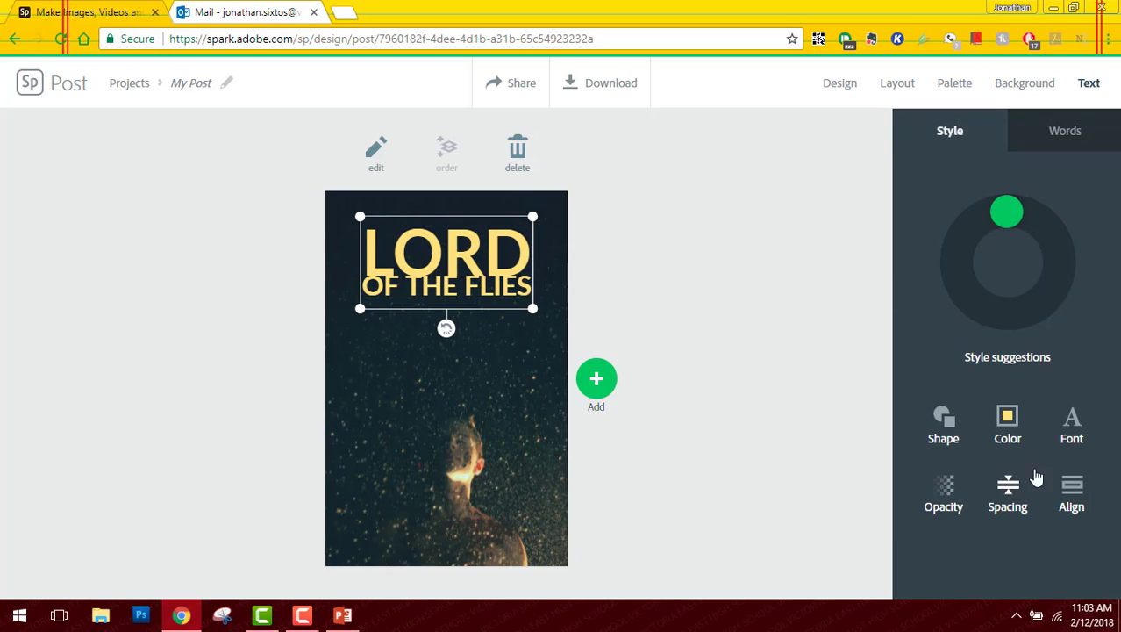
Step: Cycle the title through the alignment options and return it to the justified all-caps layout
{"action": "left_click", "coordinate": [1073, 494]}
{"action": "left_click", "coordinate": [1073, 494]}
{"action": "left_click", "coordinate": [1072, 494]}
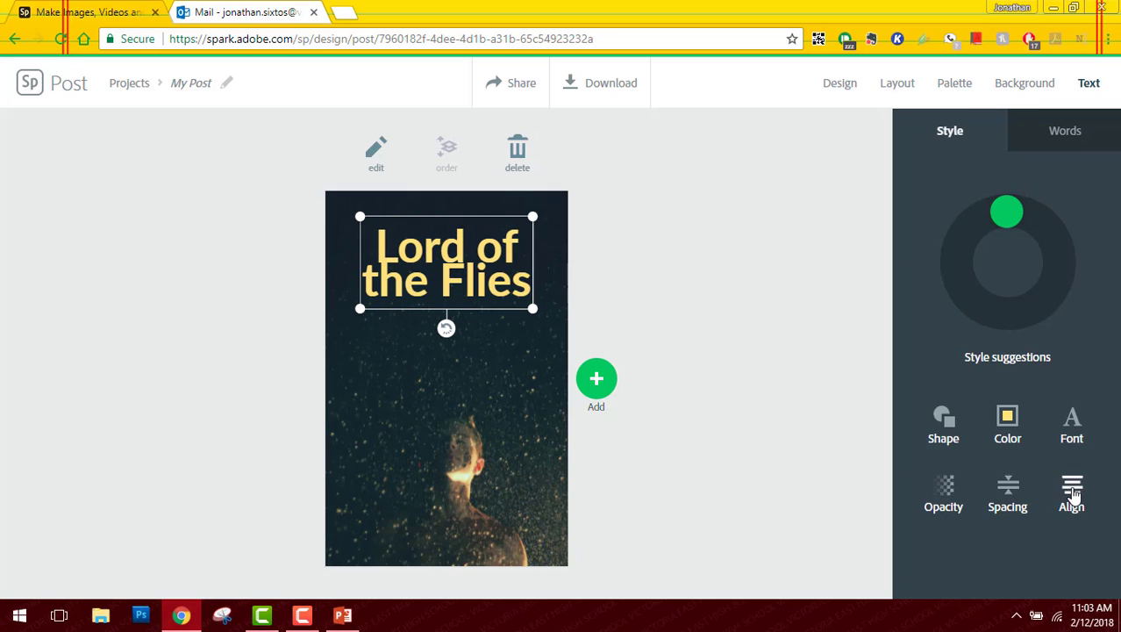
{"action": "left_click", "coordinate": [1072, 494]}
Step: Enlarge the title's text box so it wraps onto three lines, and center it near the poster's upper edge
{"action": "left_click_drag", "start_coordinate": [530, 309], "coordinate": [546, 388]}
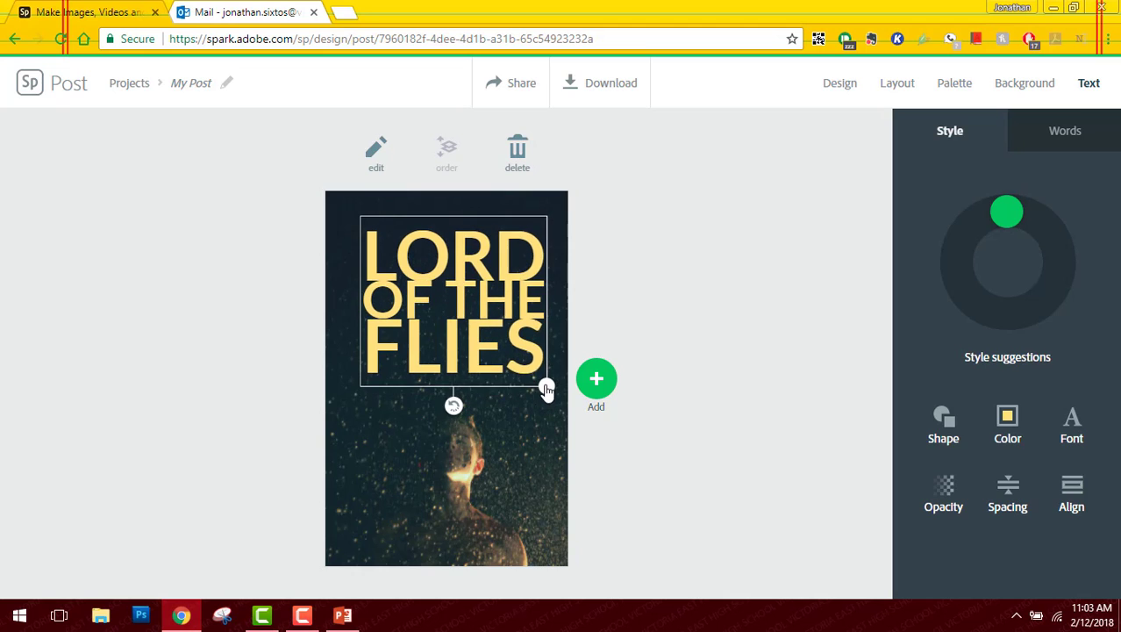
{"action": "left_click_drag", "start_coordinate": [502, 323], "coordinate": [496, 300]}
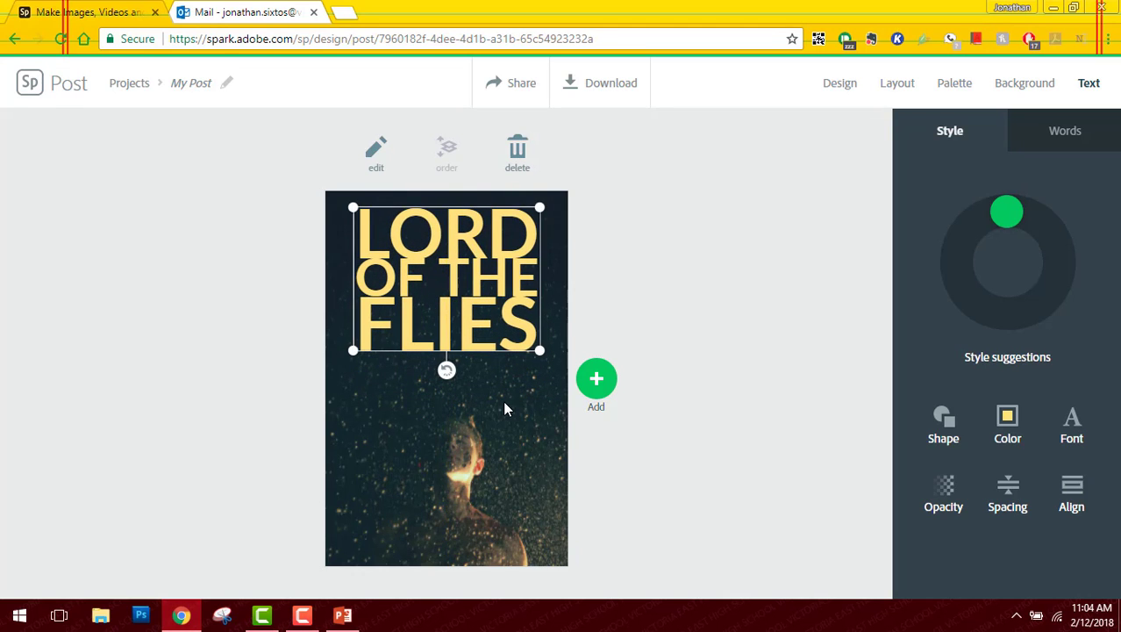
{"action": "left_click", "coordinate": [481, 538]}
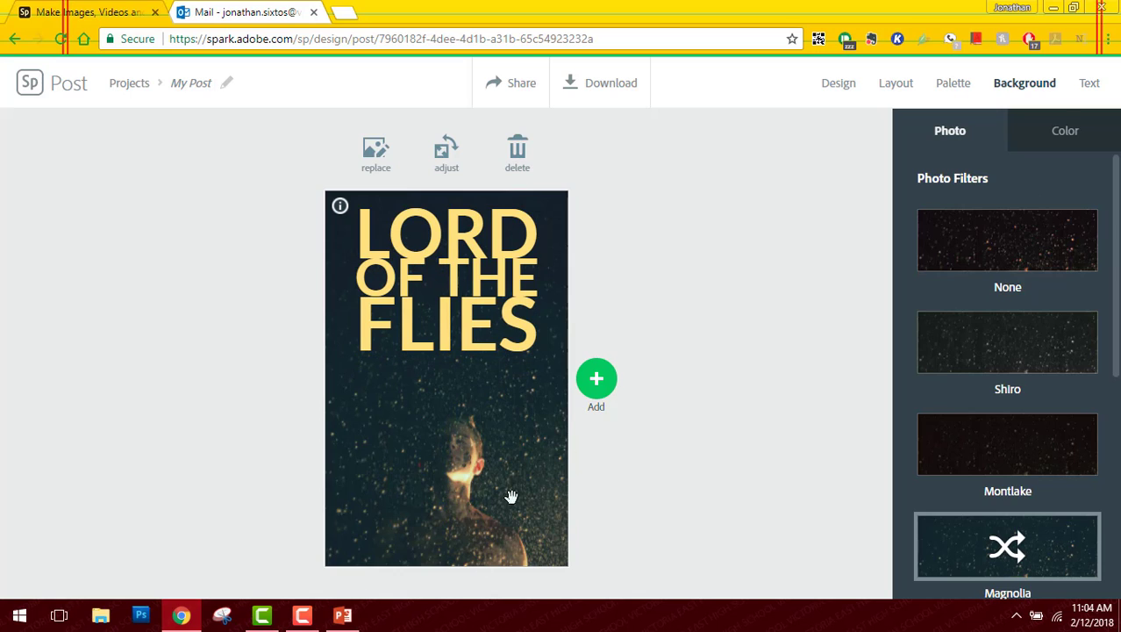
Step: Add the text "Kill the Pig, Read the Book" and resize it to fit on two lines along the poster's lower edge
{"action": "left_click", "coordinate": [596, 378]}
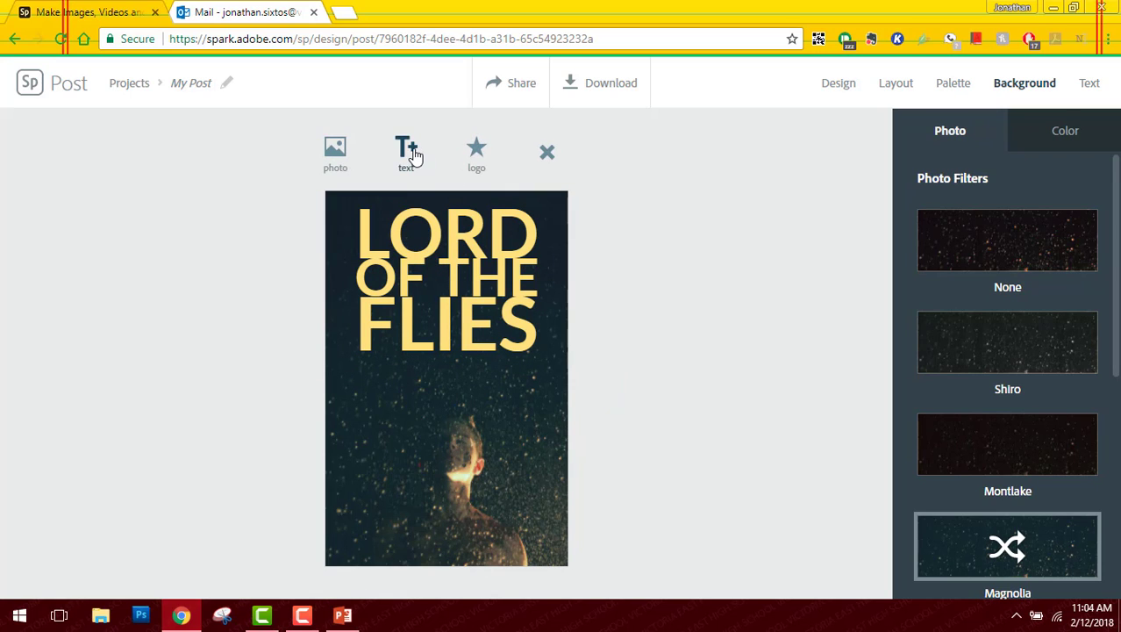
{"action": "left_click", "coordinate": [408, 156]}
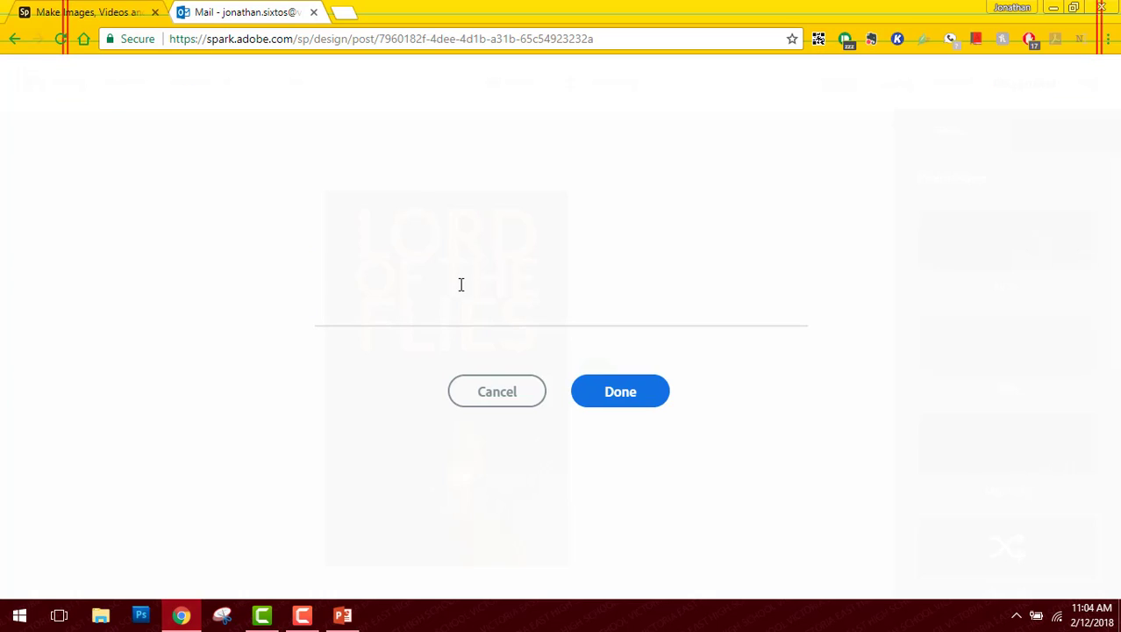
{"action": "type", "text": "Kill the Pig, Read the Book"}
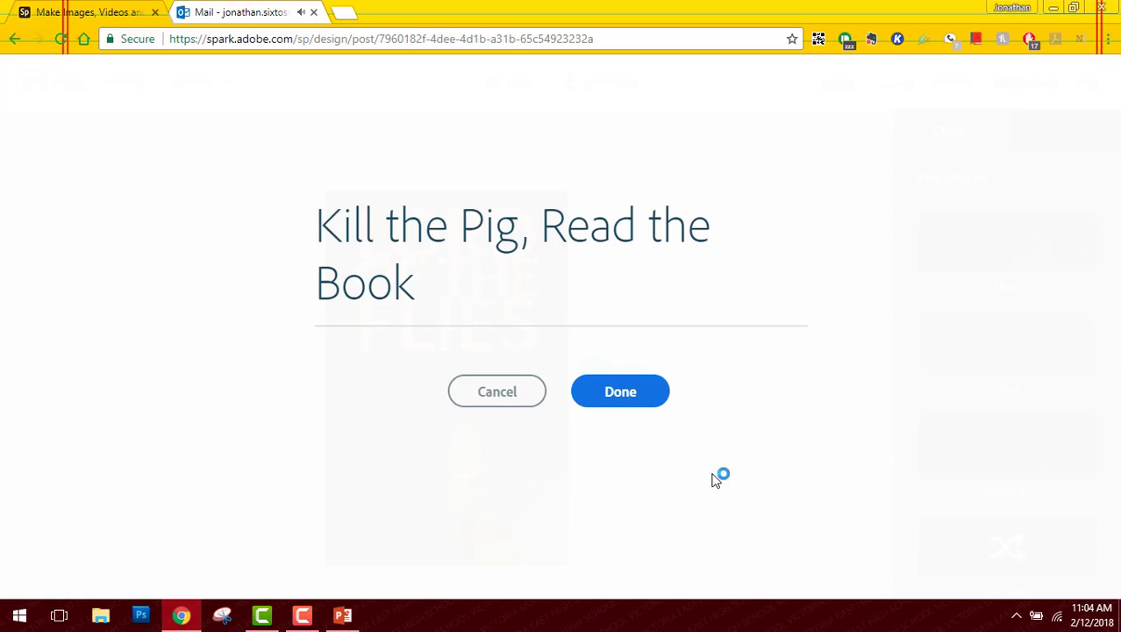
{"action": "left_click", "coordinate": [617, 393]}
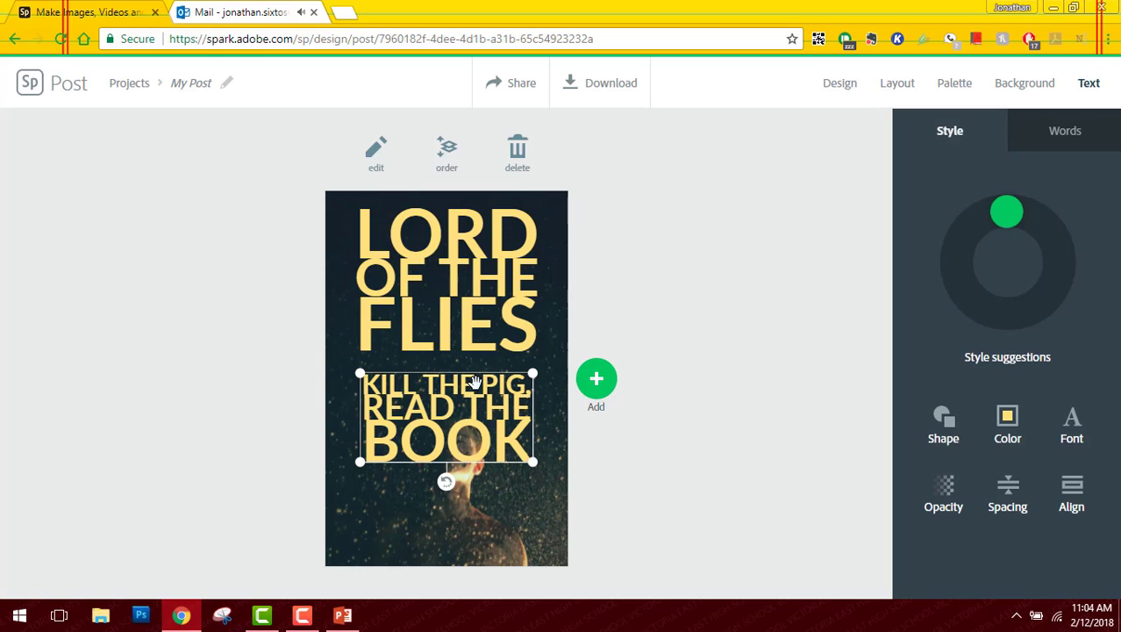
{"action": "left_click_drag", "start_coordinate": [534, 462], "coordinate": [472, 549]}
{"action": "left_click", "coordinate": [633, 491]}
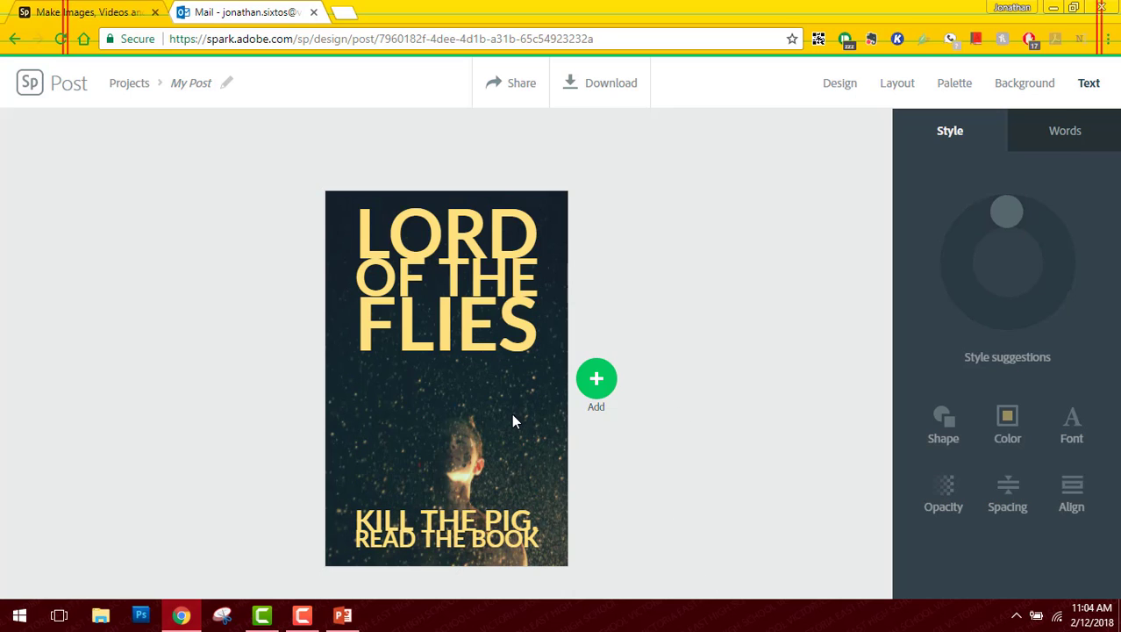
Step: Download the finished poster and return to the design
{"action": "left_click", "coordinate": [608, 86]}
{"action": "left_click", "coordinate": [1026, 133]}
{"action": "left_click", "coordinate": [516, 395]}
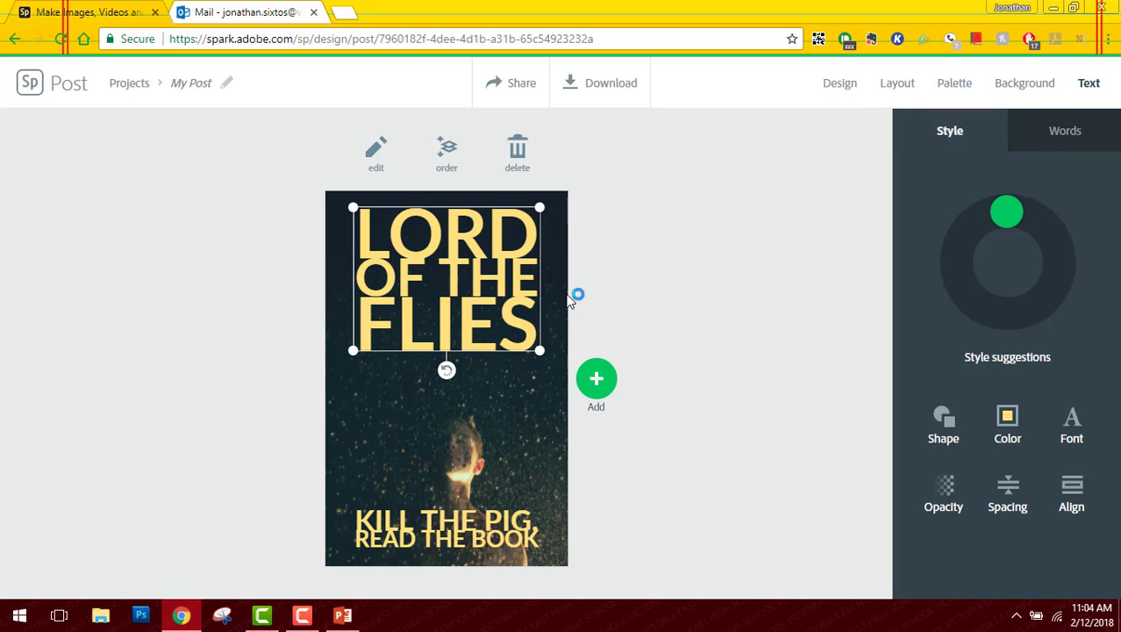
{"action": "left_click", "coordinate": [945, 420]}
{"action": "scroll", "coordinate": [1001, 442], "scroll_direction": "down", "scroll_amount": 8}
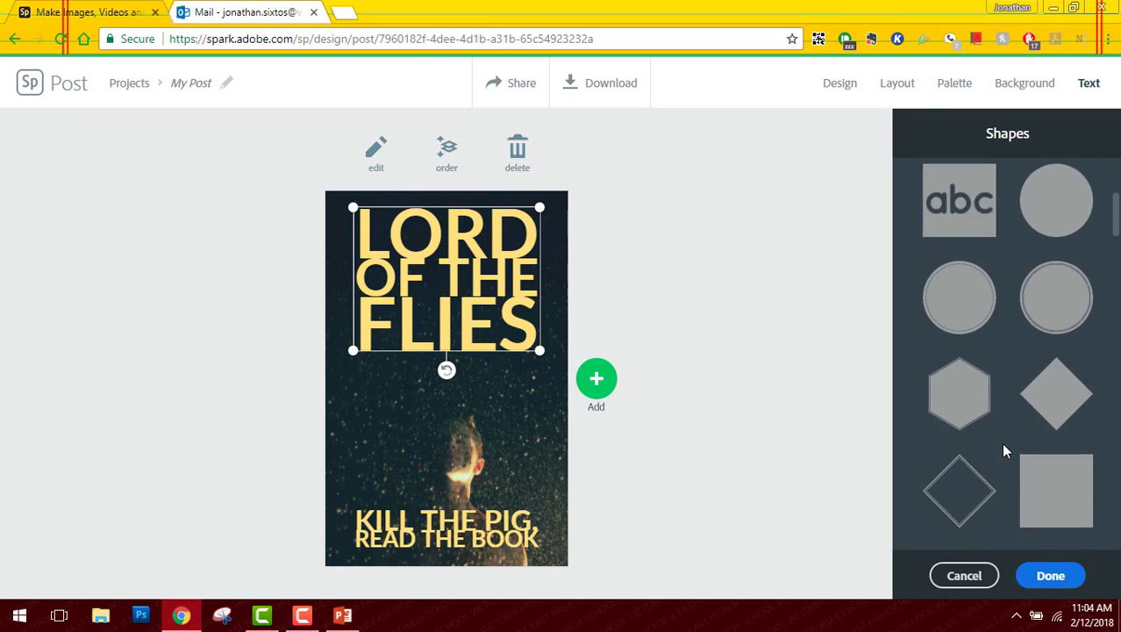
{"action": "scroll", "coordinate": [1002, 449], "scroll_direction": "down", "scroll_amount": 8}
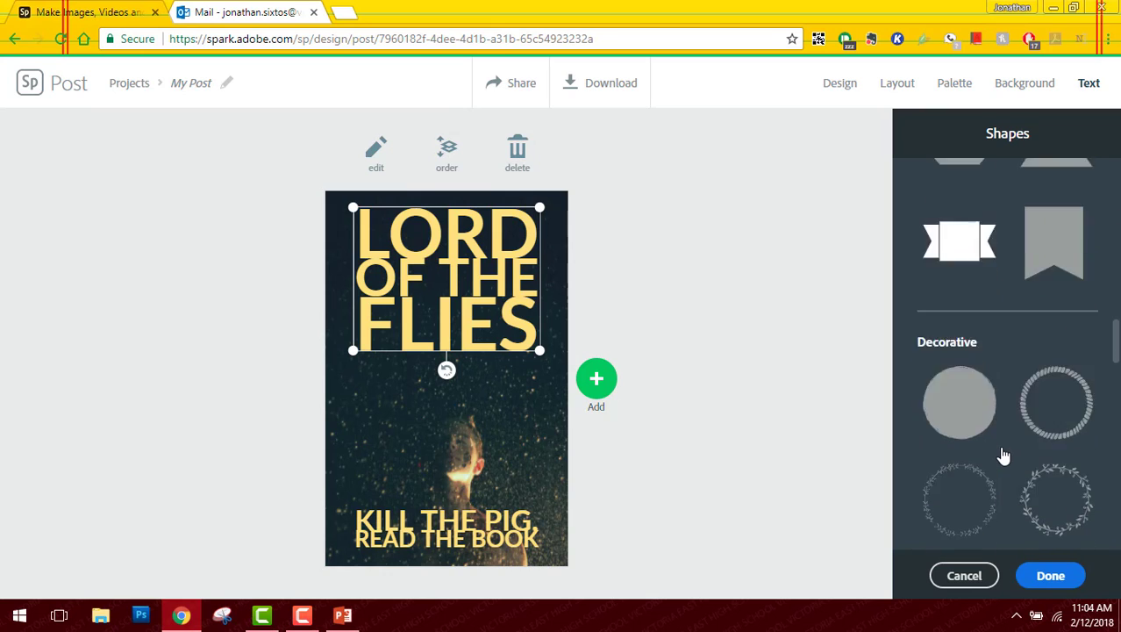
{"action": "scroll", "coordinate": [979, 485], "scroll_direction": "down", "scroll_amount": 4}
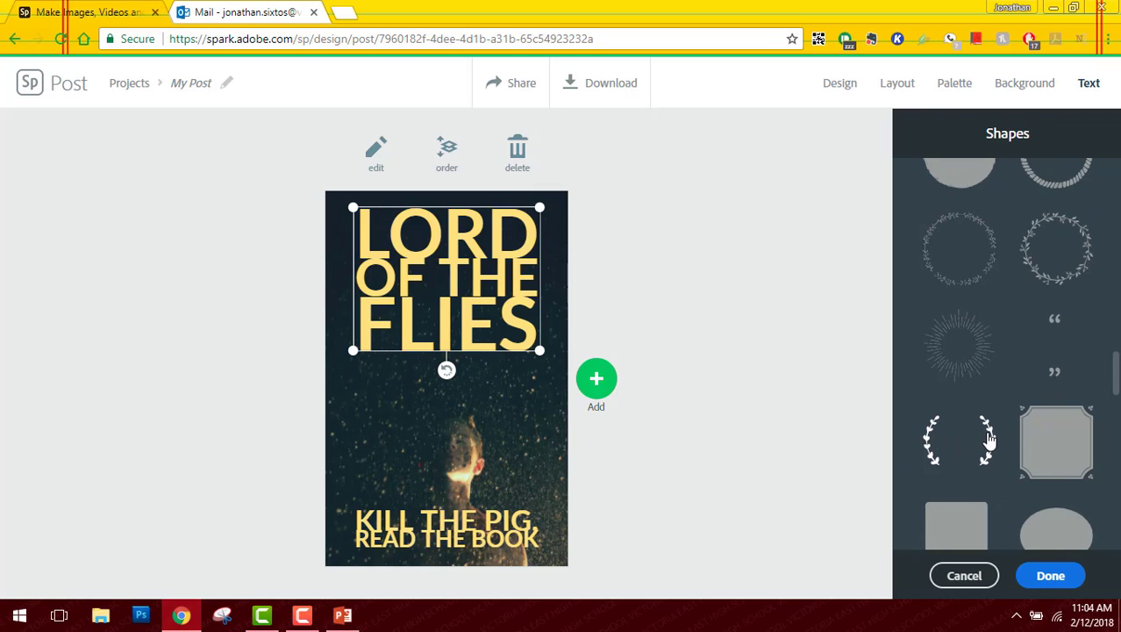
{"action": "left_click", "coordinate": [493, 408]}
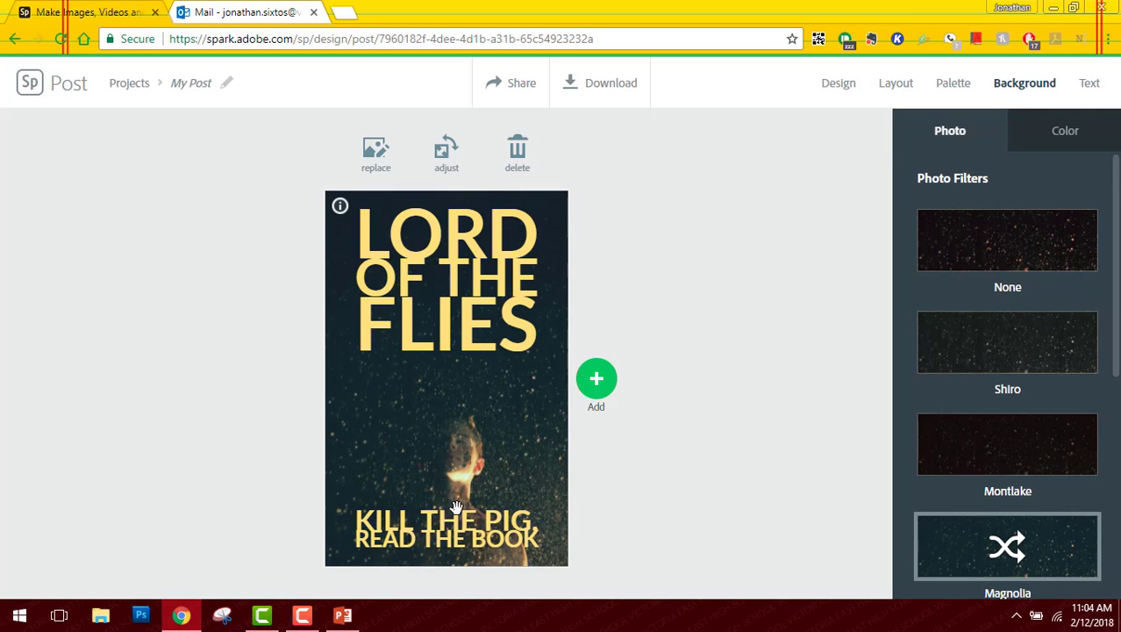
Step: Frame the "Kill the Pig, Read the Book" tagline with the decorative laurel branches shape
{"action": "left_click", "coordinate": [466, 527]}
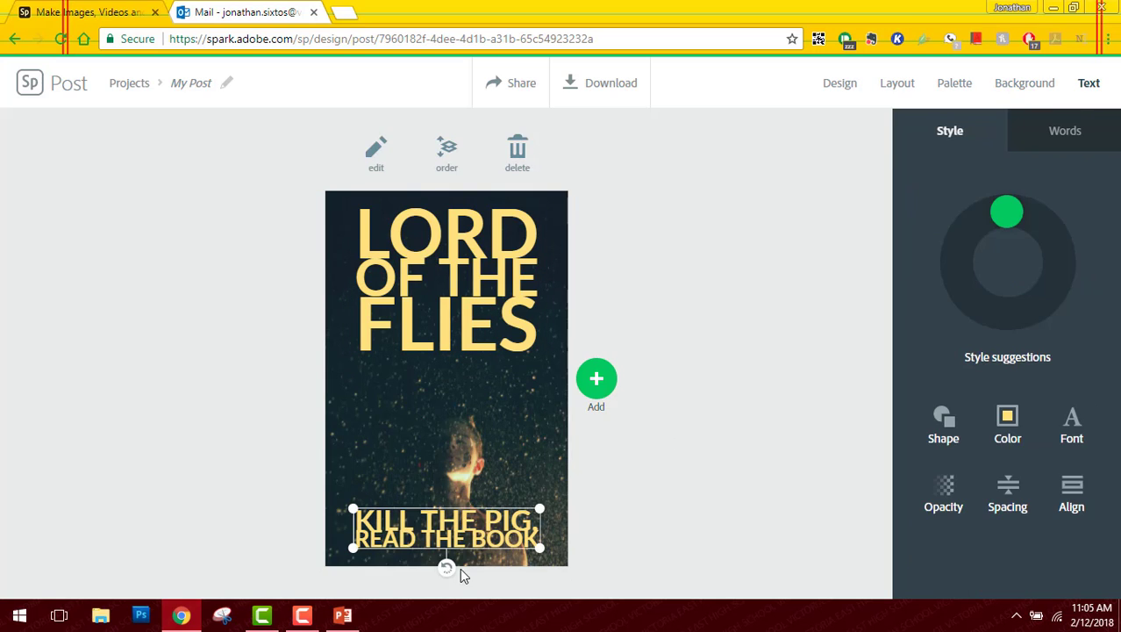
{"action": "left_click", "coordinate": [943, 421]}
{"action": "scroll", "coordinate": [951, 416], "scroll_direction": "down", "scroll_amount": 5}
{"action": "scroll", "coordinate": [951, 416], "scroll_direction": "down", "scroll_amount": 10}
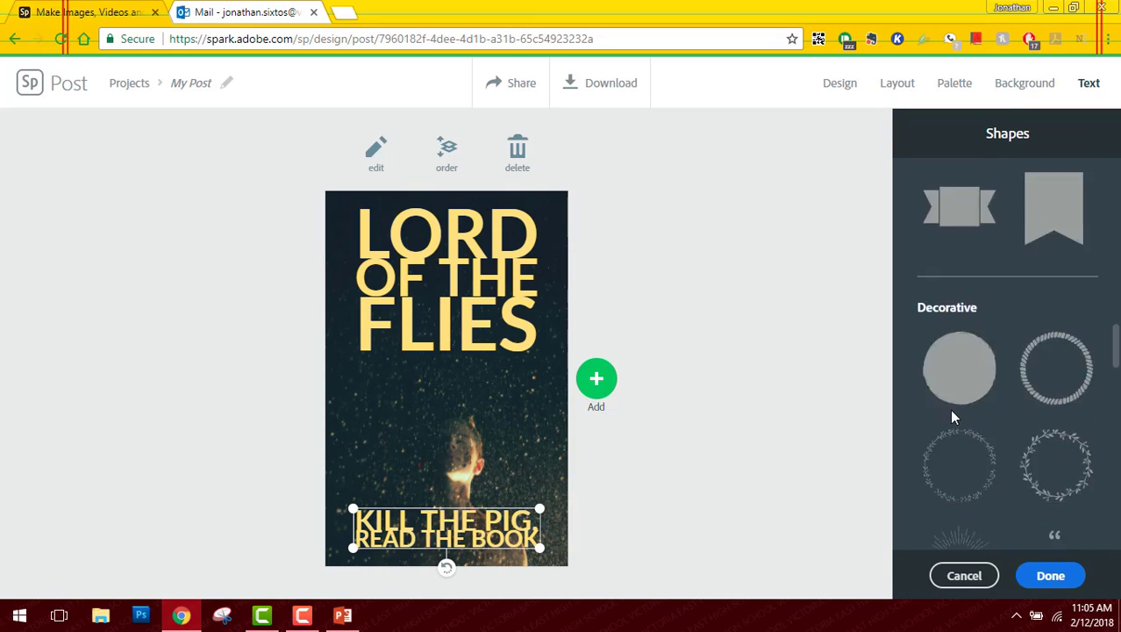
{"action": "left_click", "coordinate": [972, 268]}
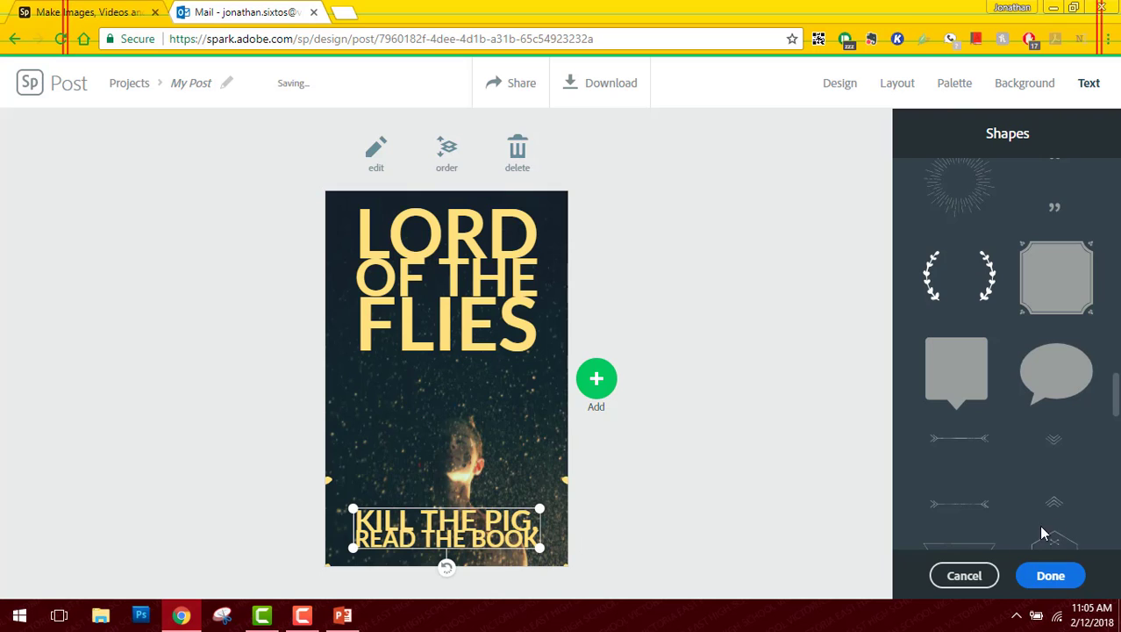
{"action": "left_click", "coordinate": [1047, 575]}
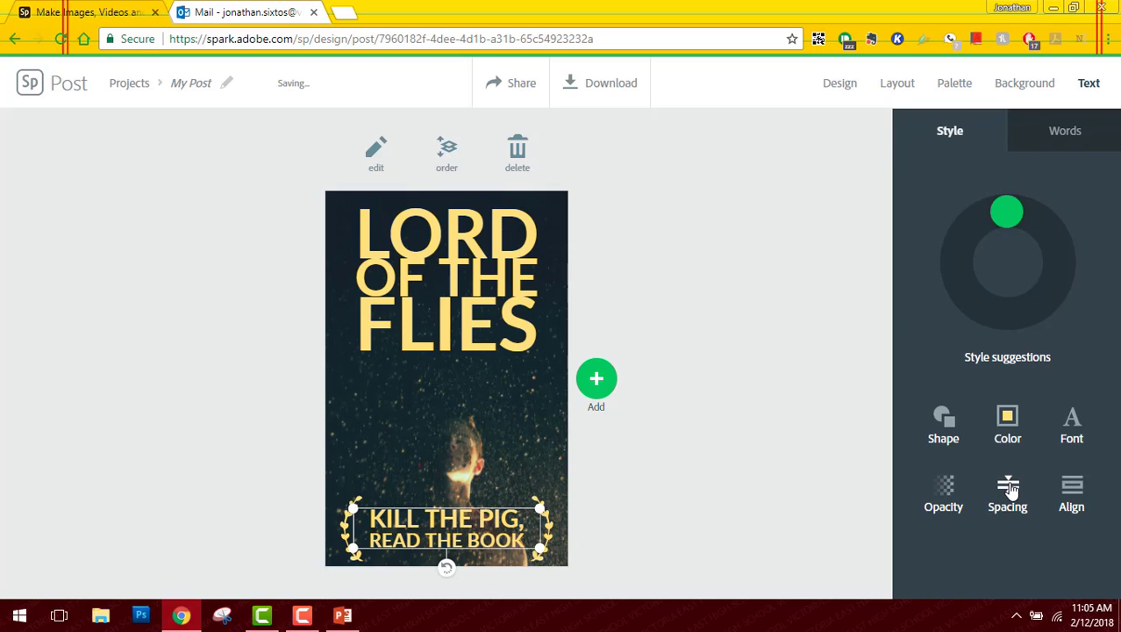
Step: Move the tagline up slightly so its laurels fit inside the poster, and open the background photo's scale and rotate adjustments
{"action": "left_click", "coordinate": [468, 510]}
{"action": "left_click", "coordinate": [469, 429]}
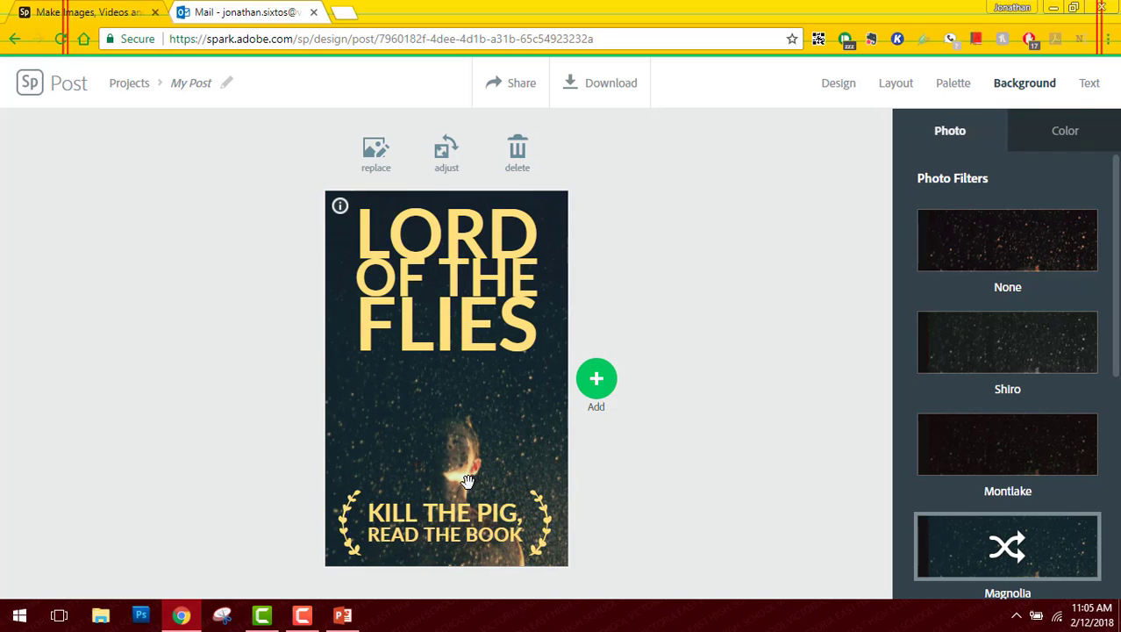
{"action": "left_click", "coordinate": [446, 150]}
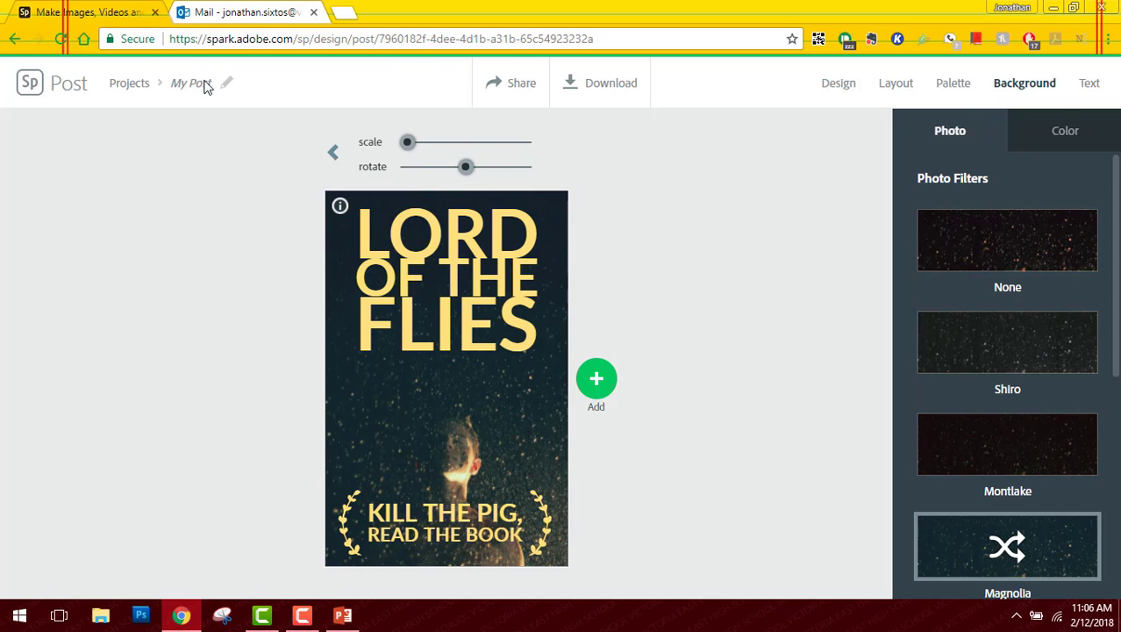
Step: Return to the projects page and create a video titled "Lord of the Flies" from the A Hero's Journey story template
{"action": "left_click", "coordinate": [25, 91]}
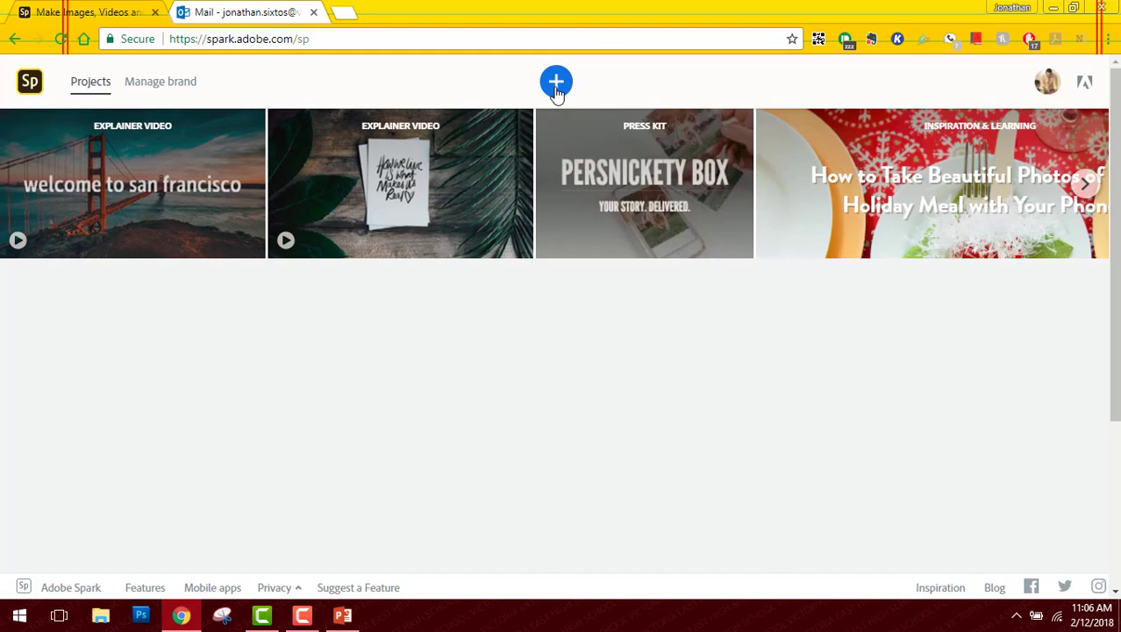
{"action": "left_click", "coordinate": [556, 82]}
{"action": "left_click", "coordinate": [619, 186]}
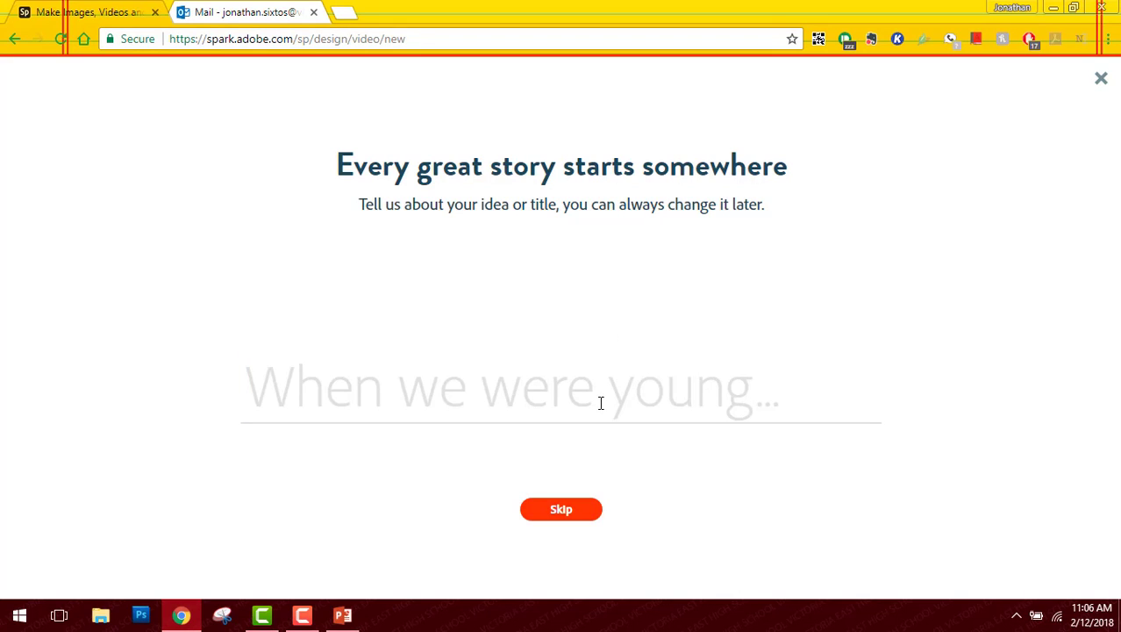
{"action": "type", "text": "Lord of the Flies"}
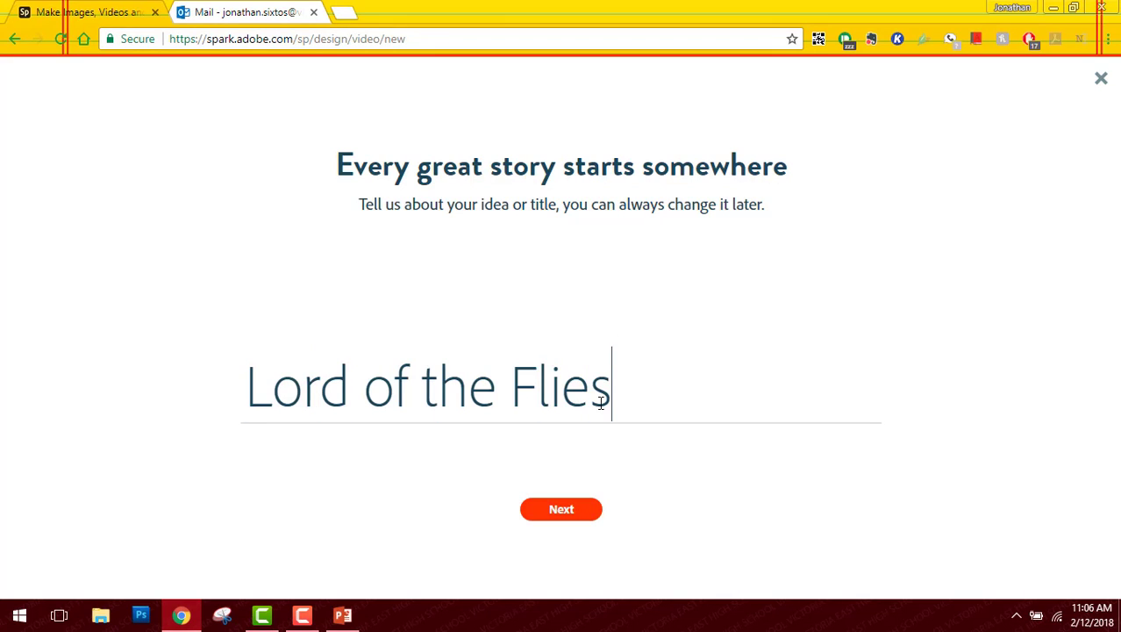
{"action": "key", "text": "Return"}
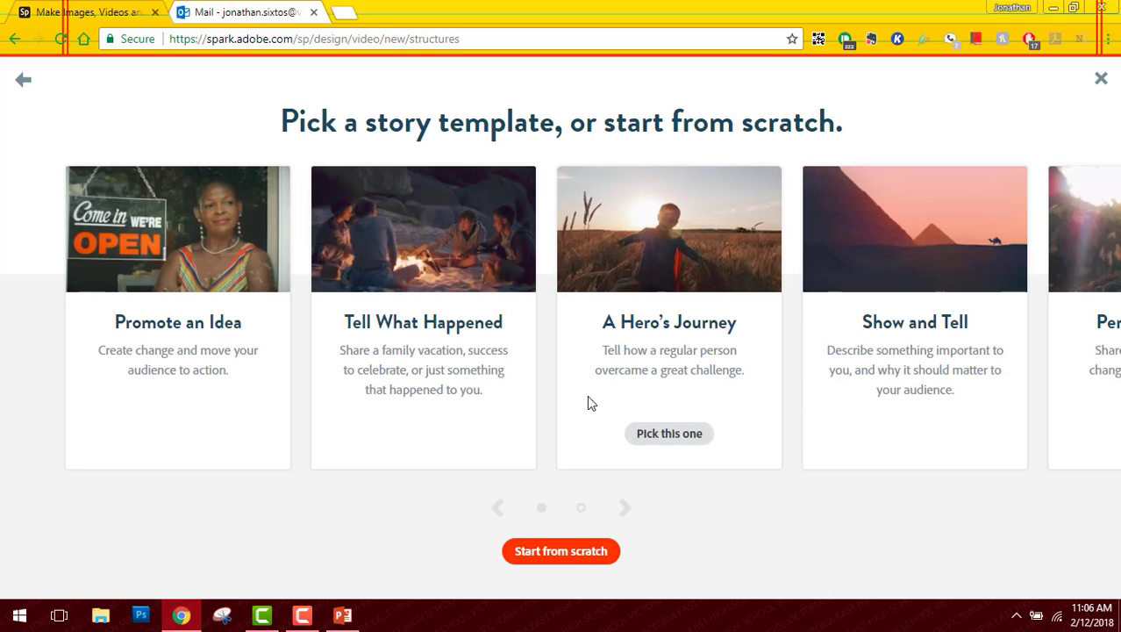
{"action": "left_click", "coordinate": [654, 224]}
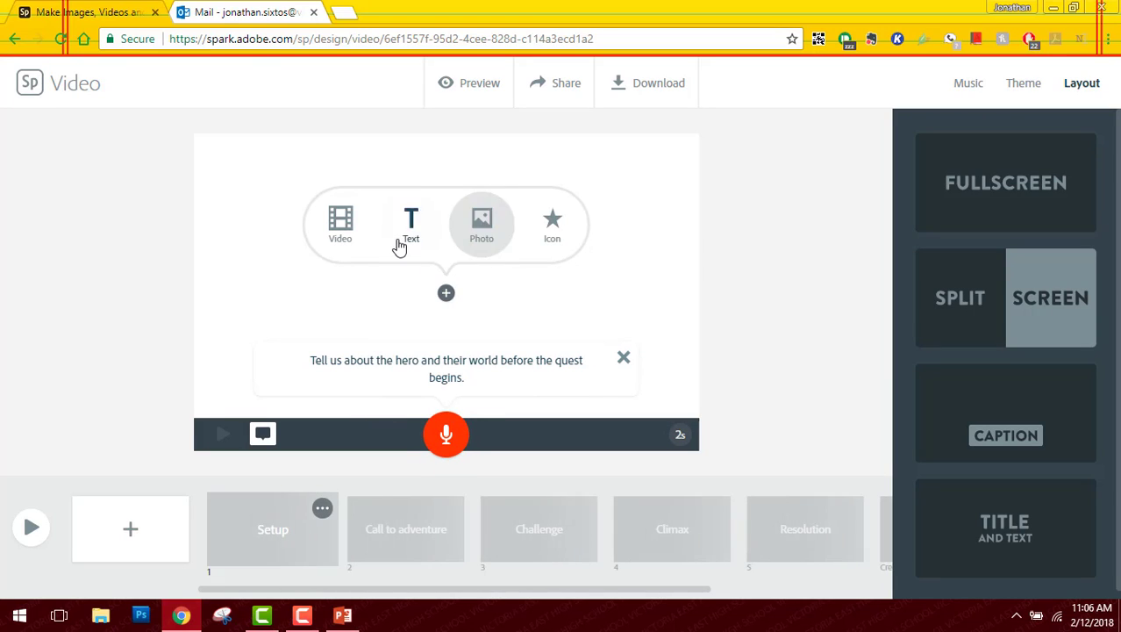
Step: Search the icons for "boy" and add the icon of the boy's face with round glasses to the Setup slide
{"action": "left_click", "coordinate": [548, 223]}
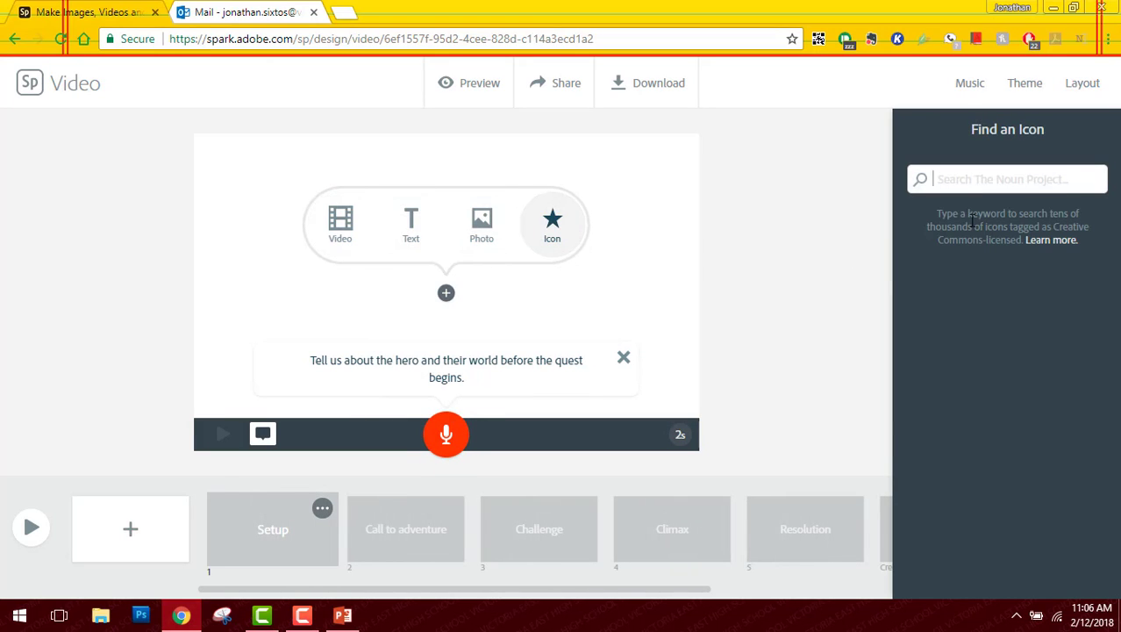
{"action": "left_click", "coordinate": [969, 181]}
{"action": "type", "text": "bo"}
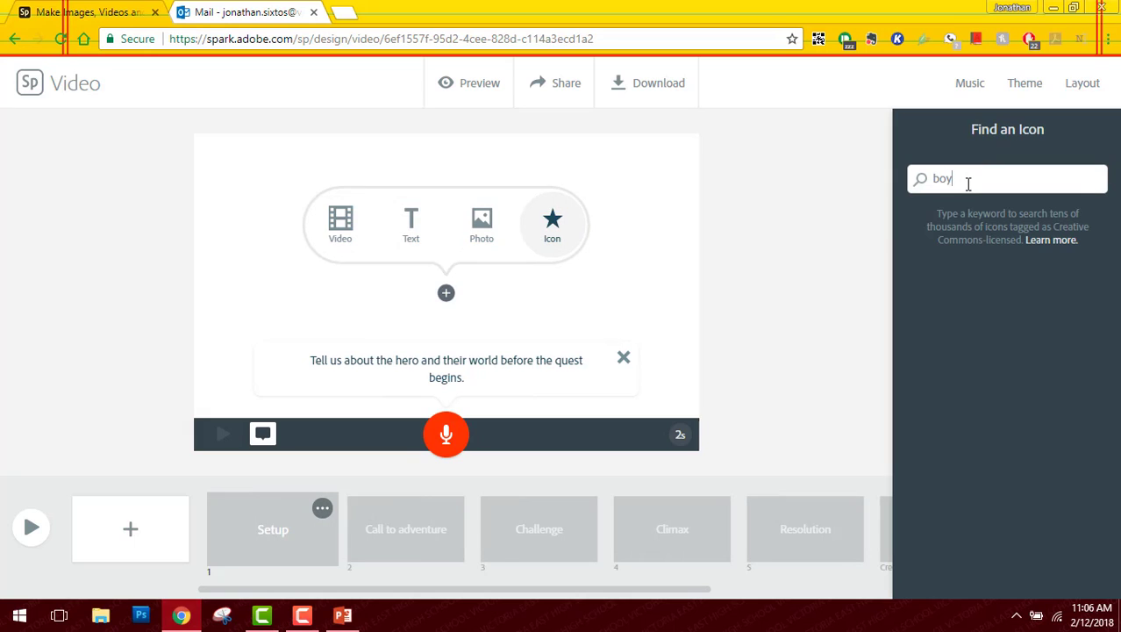
{"action": "type", "text": "y"}
{"action": "key", "text": "Return"}
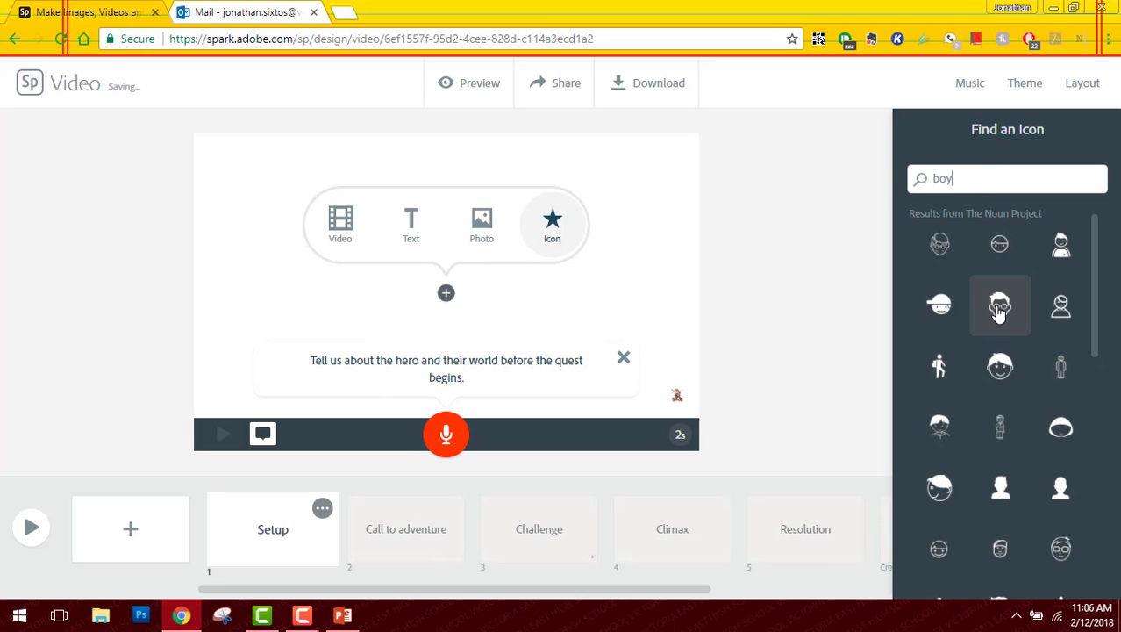
{"action": "left_click", "coordinate": [1000, 309]}
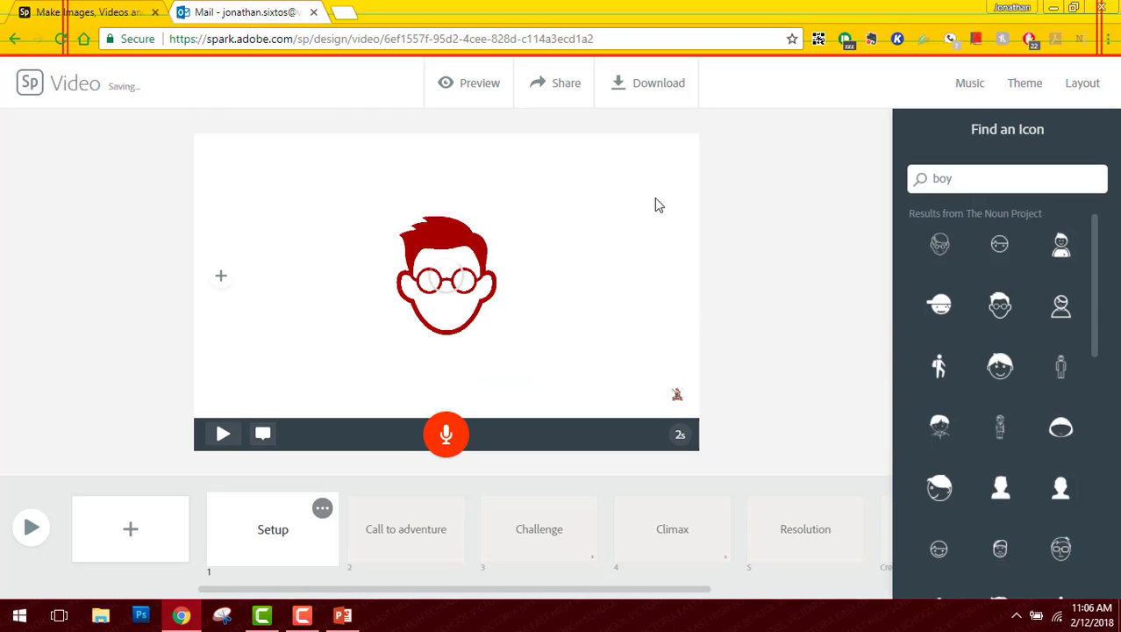
Step: Switch the Setup slide to the split screen layout and add the text "Lord of the Flies" to the empty half
{"action": "left_click", "coordinate": [1084, 87]}
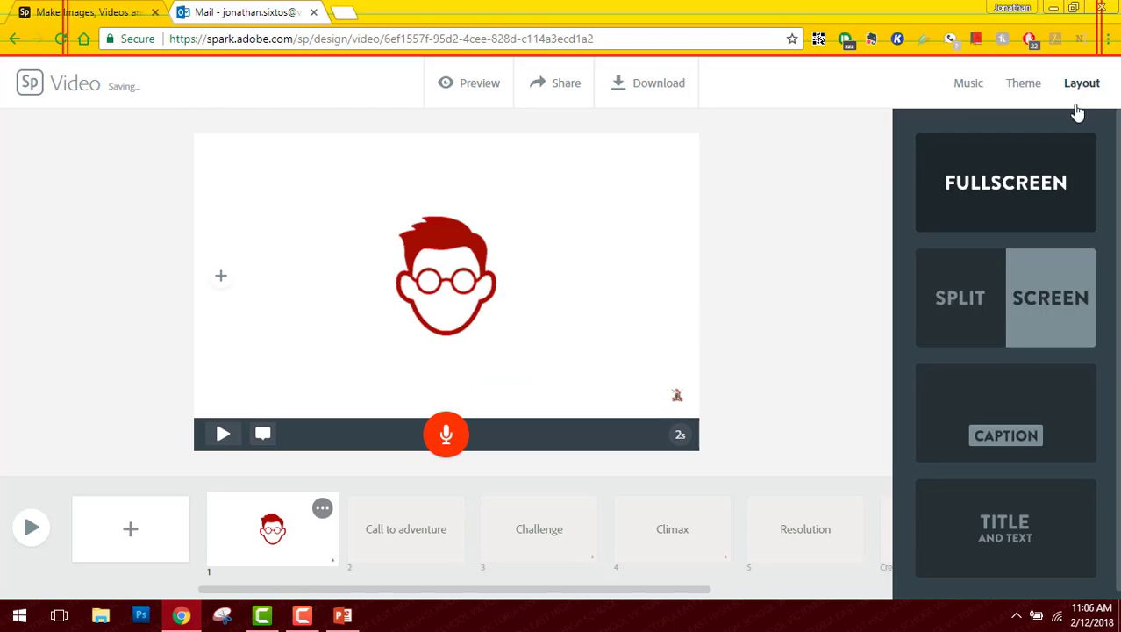
{"action": "left_click", "coordinate": [1020, 282]}
{"action": "left_click", "coordinate": [572, 277]}
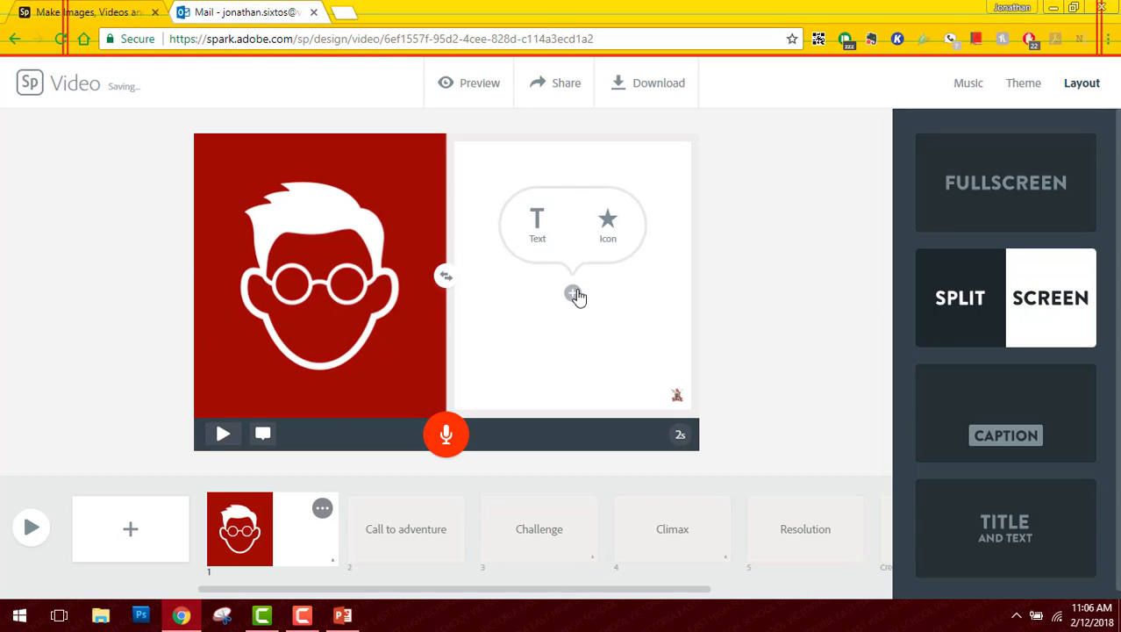
{"action": "left_click", "coordinate": [537, 221]}
{"action": "type", "text": "L"}
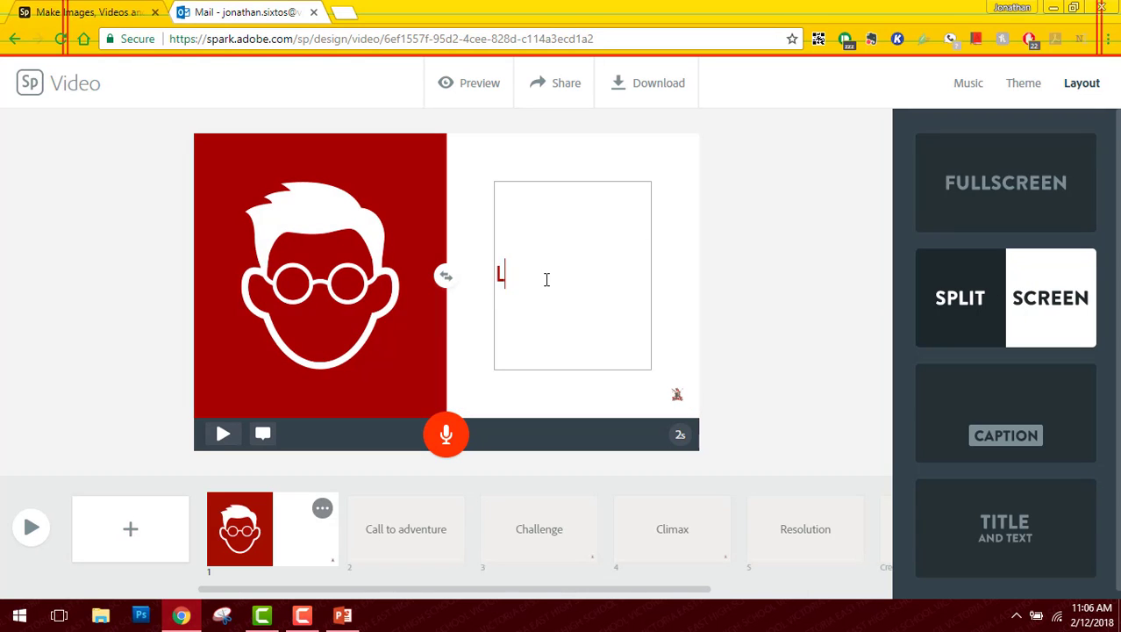
{"action": "type", "text": "ord of the Flies"}
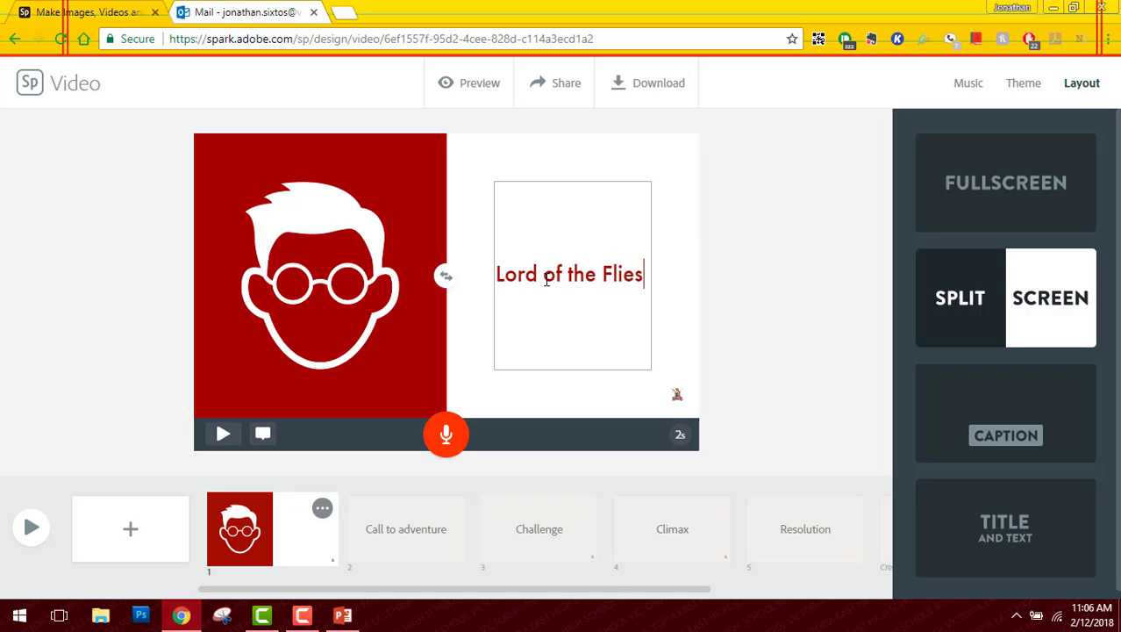
Step: Set the video's background music to the Thematic track "Horror Movie" and lower the music volume slightly
{"action": "left_click", "coordinate": [962, 87]}
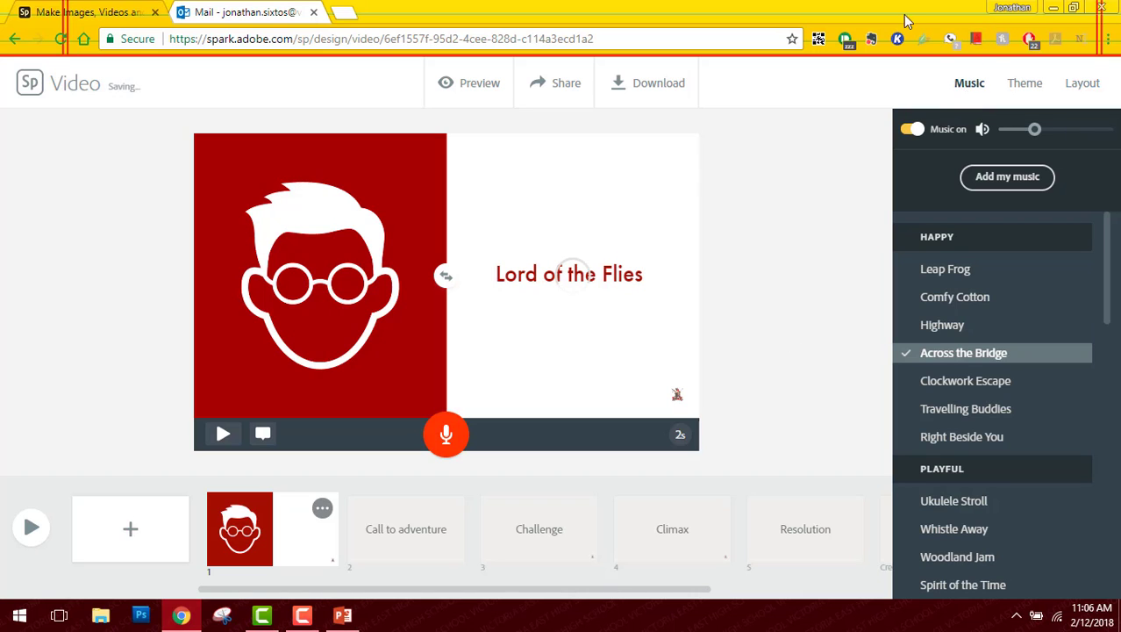
{"action": "scroll", "coordinate": [1000, 386], "scroll_direction": "down", "scroll_amount": 3}
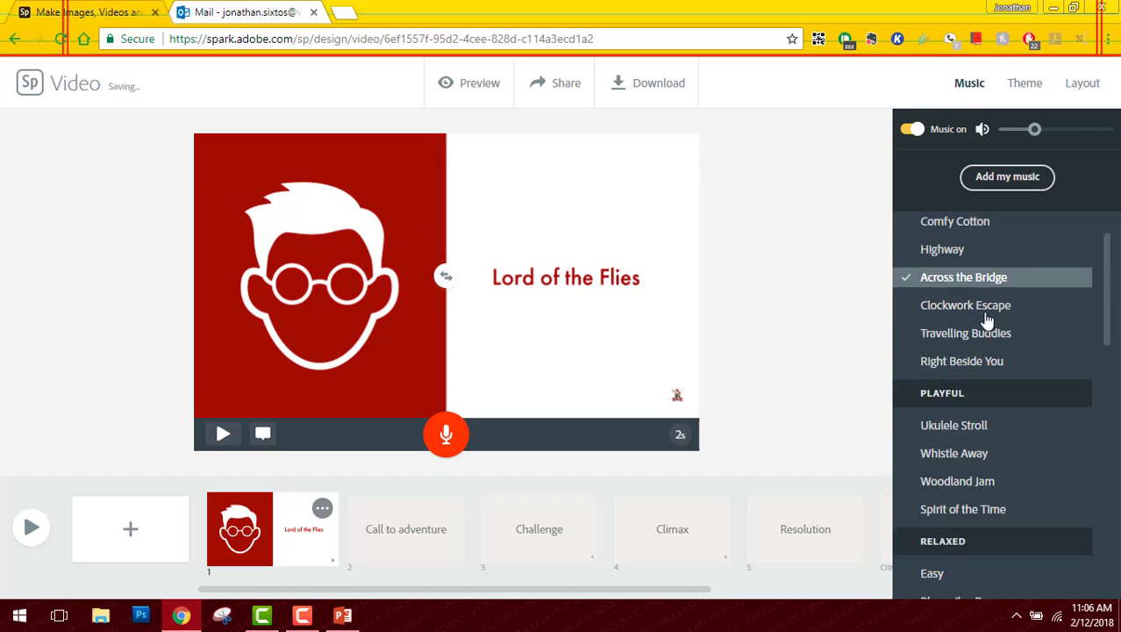
{"action": "scroll", "coordinate": [1022, 326], "scroll_direction": "down", "scroll_amount": 6}
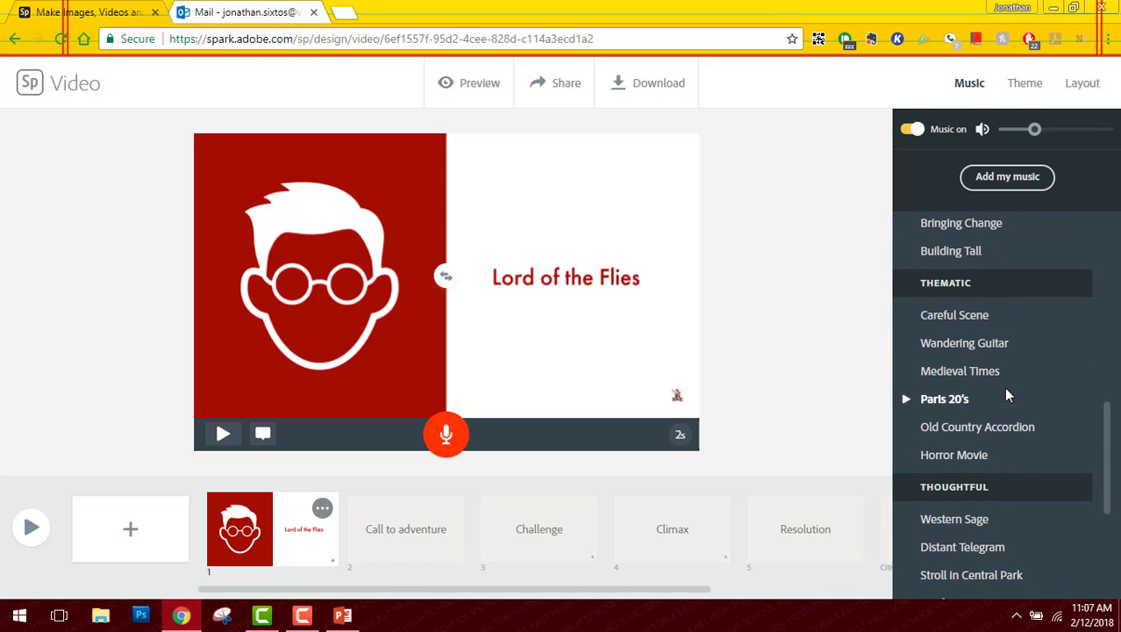
{"action": "left_click", "coordinate": [981, 456]}
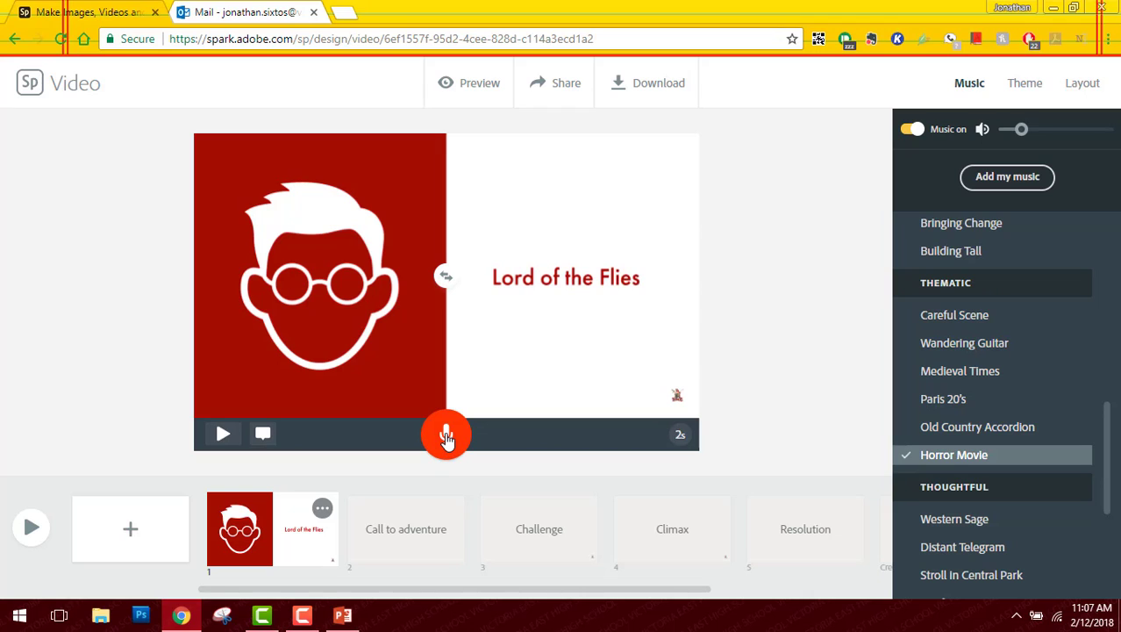
Step: Record about 5 seconds of voice narration for the first slide and play the slide back
{"action": "left_click_drag", "start_coordinate": [447, 439], "coordinate": [447, 439]}
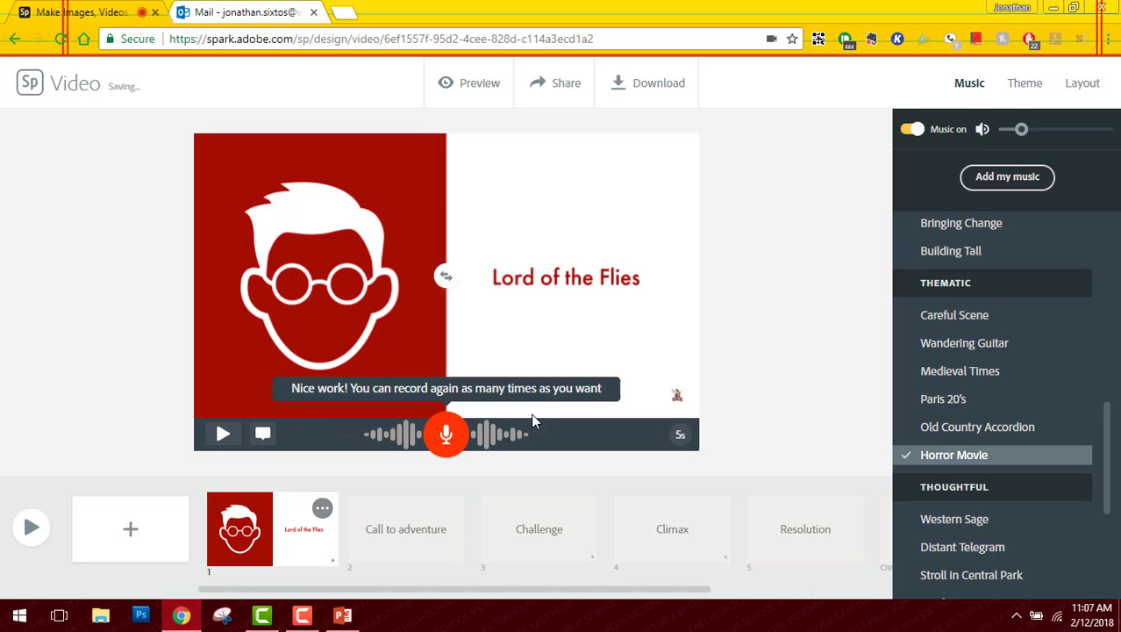
{"action": "left_click", "coordinate": [222, 435]}
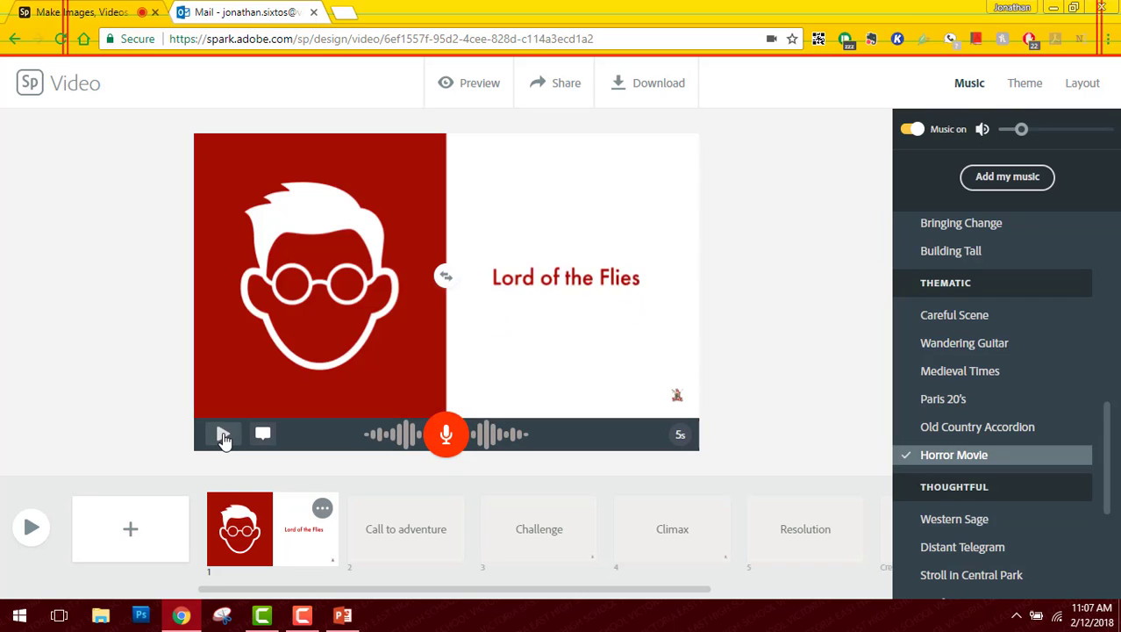
Step: Search the free photos for "boy" and add the picture of two boys with a pole to the Call to adventure slide
{"action": "left_click", "coordinate": [368, 548]}
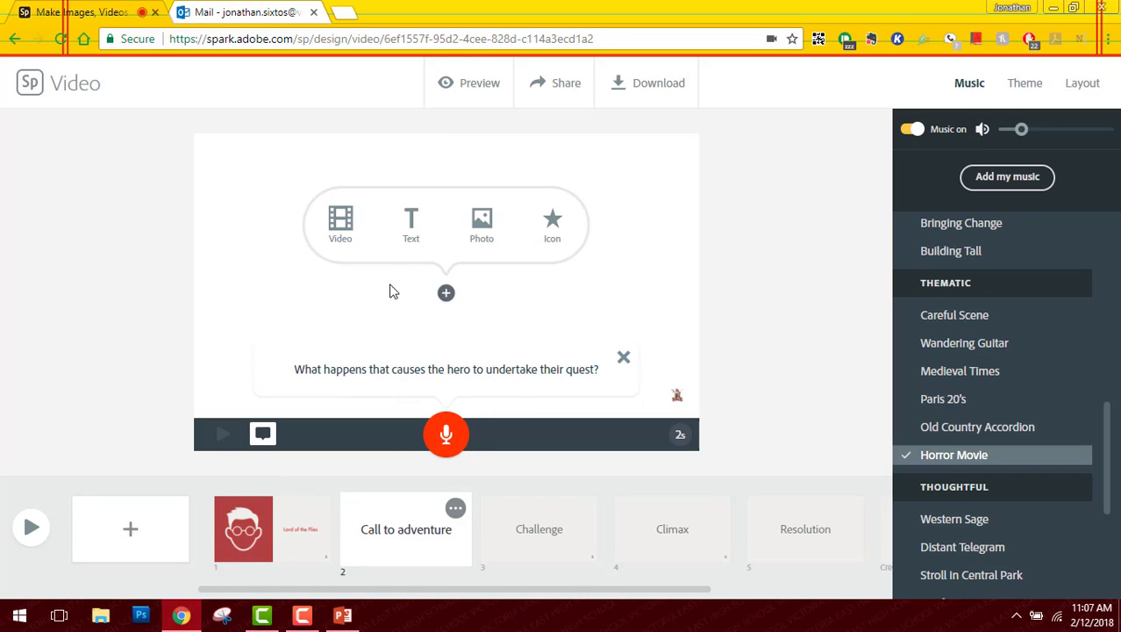
{"action": "left_click", "coordinate": [483, 226]}
{"action": "type", "text": "boy"}
{"action": "key", "text": "Return"}
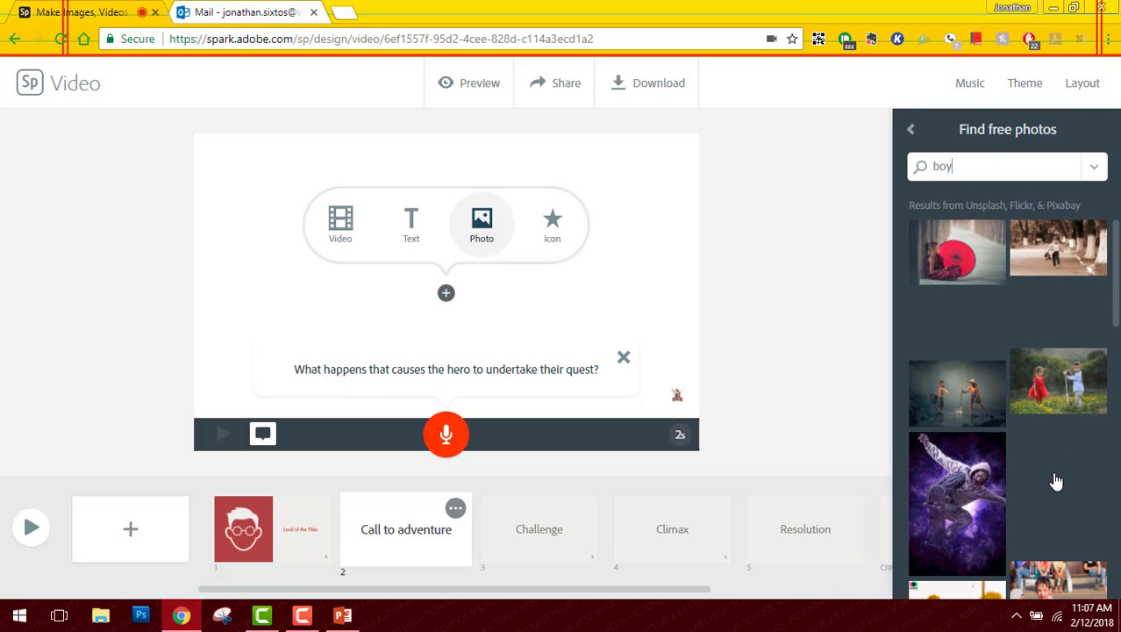
{"action": "left_click", "coordinate": [957, 393]}
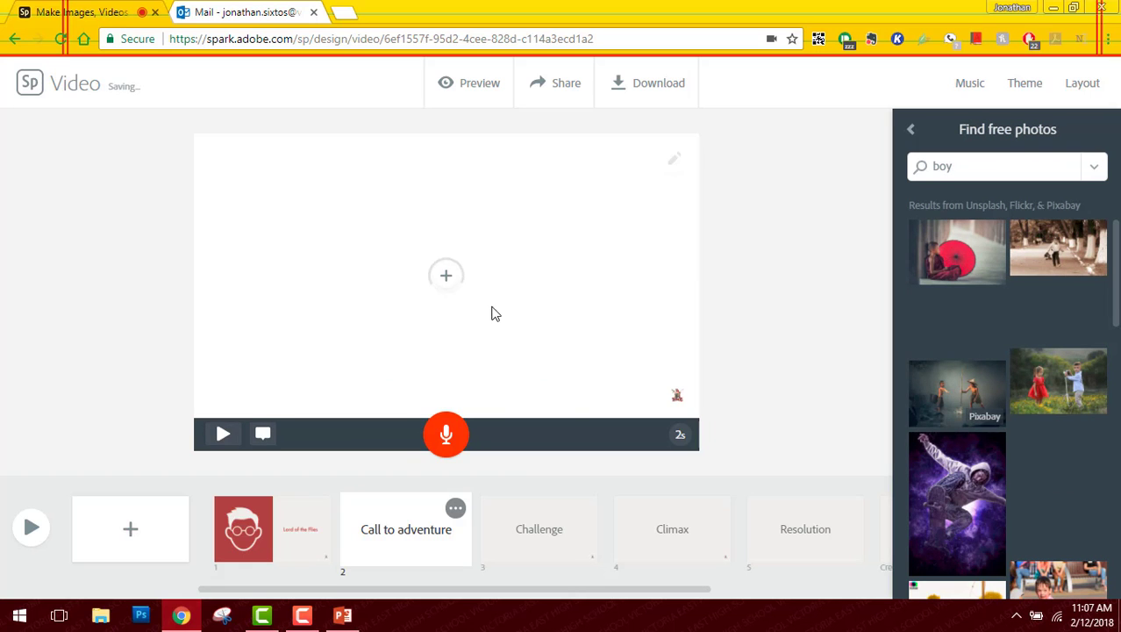
Step: Overlay the text "William Golding" on the second slide's photo, and return to the projects page
{"action": "left_click", "coordinate": [446, 276]}
{"action": "left_click", "coordinate": [415, 230]}
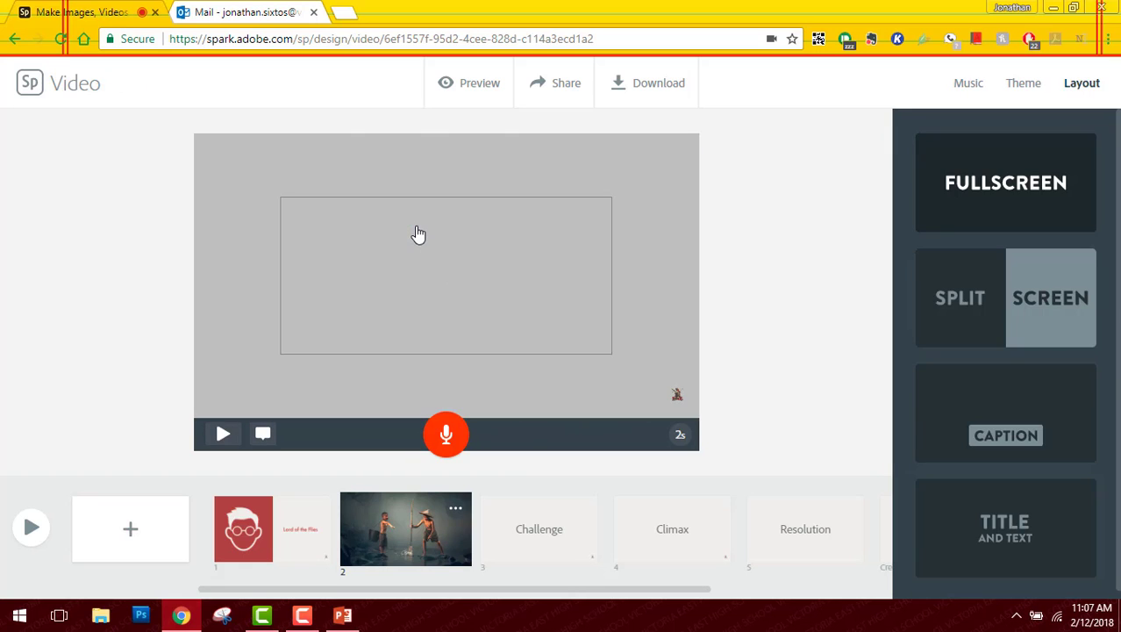
{"action": "type", "text": "William Gold"}
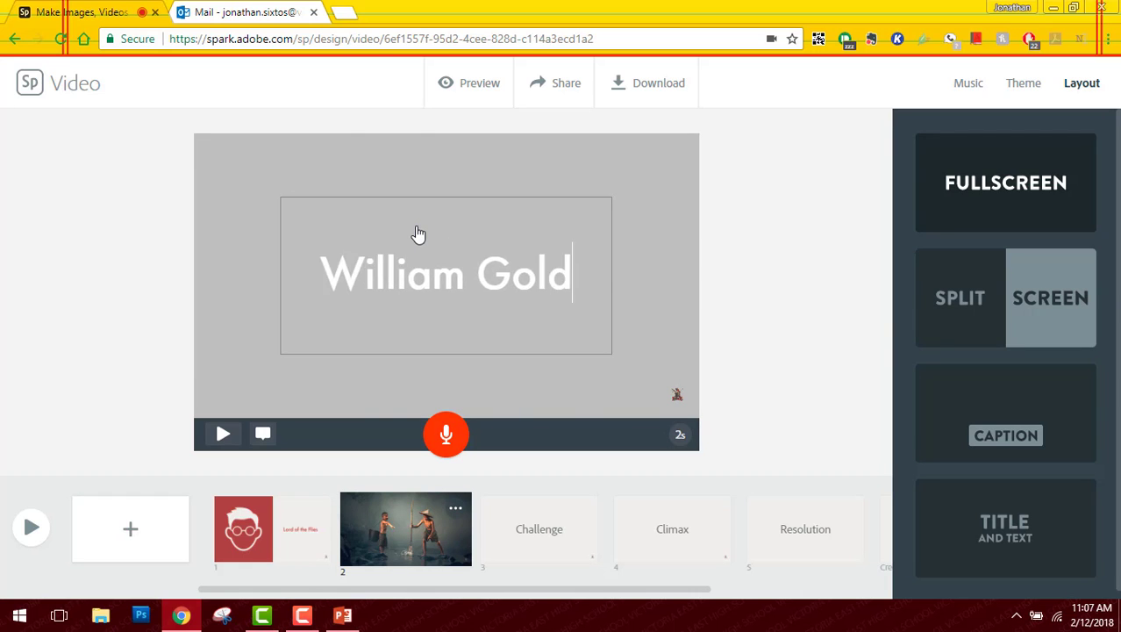
{"action": "type", "text": "ing"}
{"action": "left_click", "coordinate": [615, 371]}
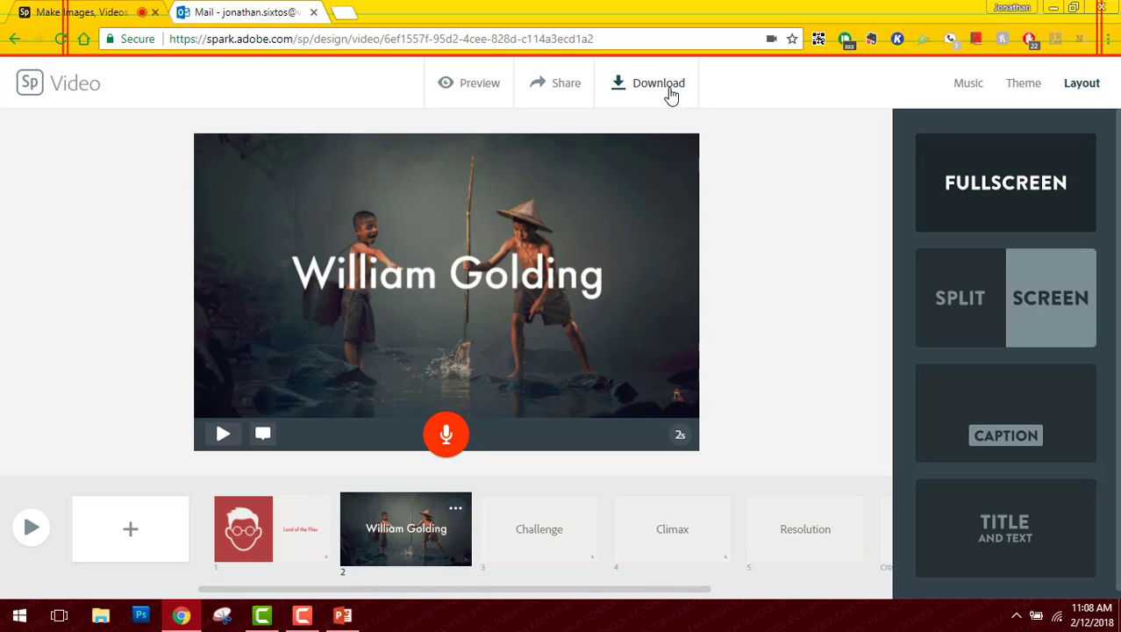
{"action": "left_click", "coordinate": [26, 90]}
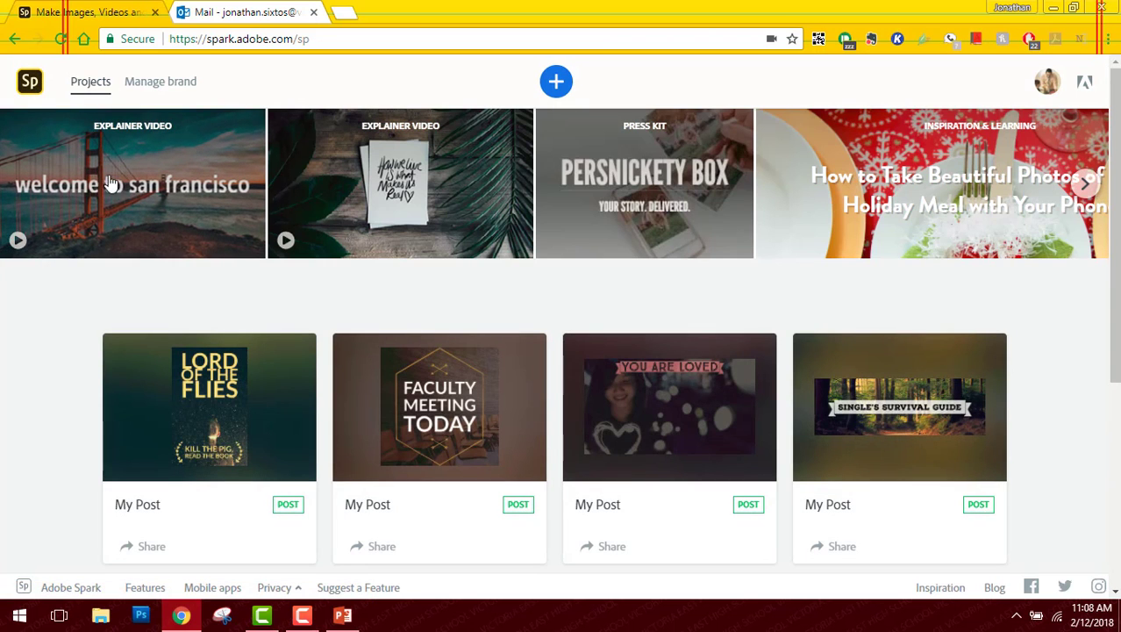